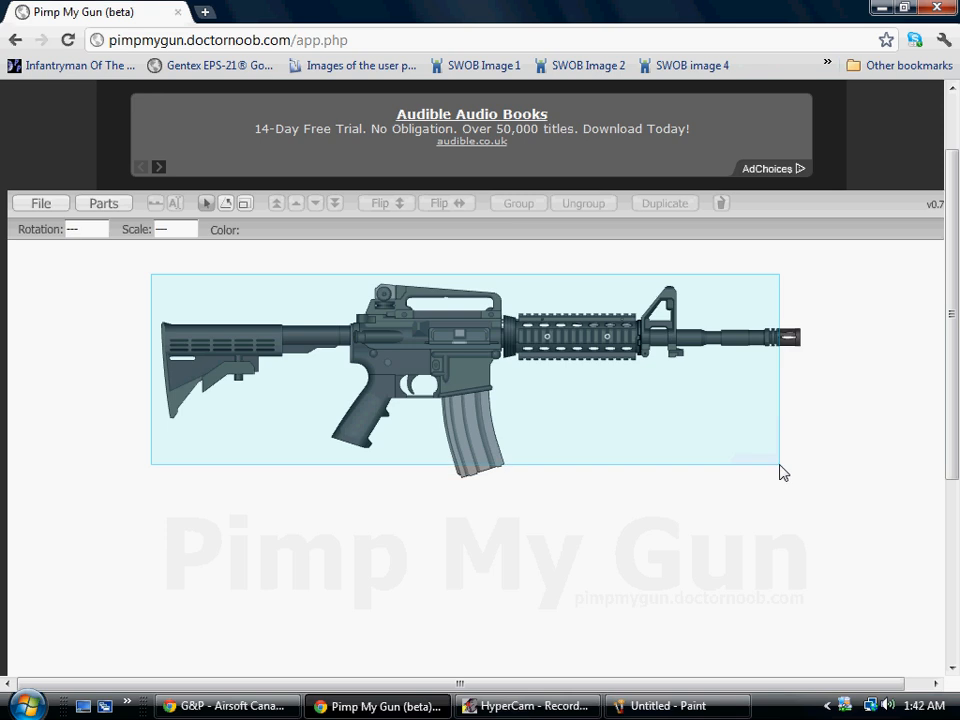
Select the whole rifle and set all of its colour slots to tan ac9c7b
{"action": "left_click", "coordinate": [835, 489]}
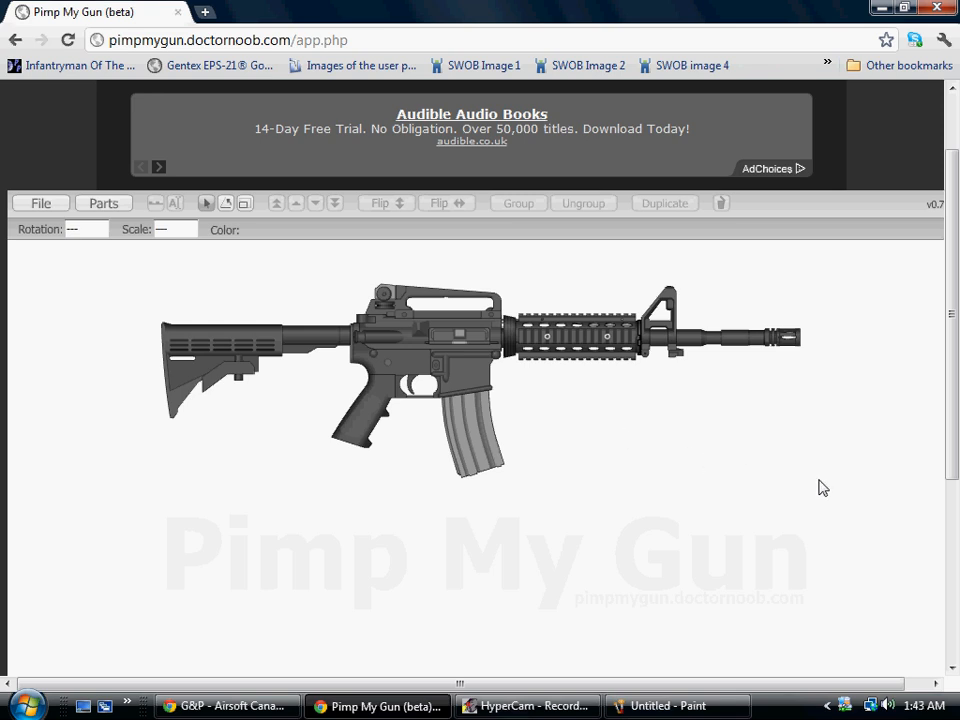
{"action": "left_click_drag", "start_coordinate": [818, 479], "coordinate": [130, 288]}
{"action": "left_click", "coordinate": [257, 230]}
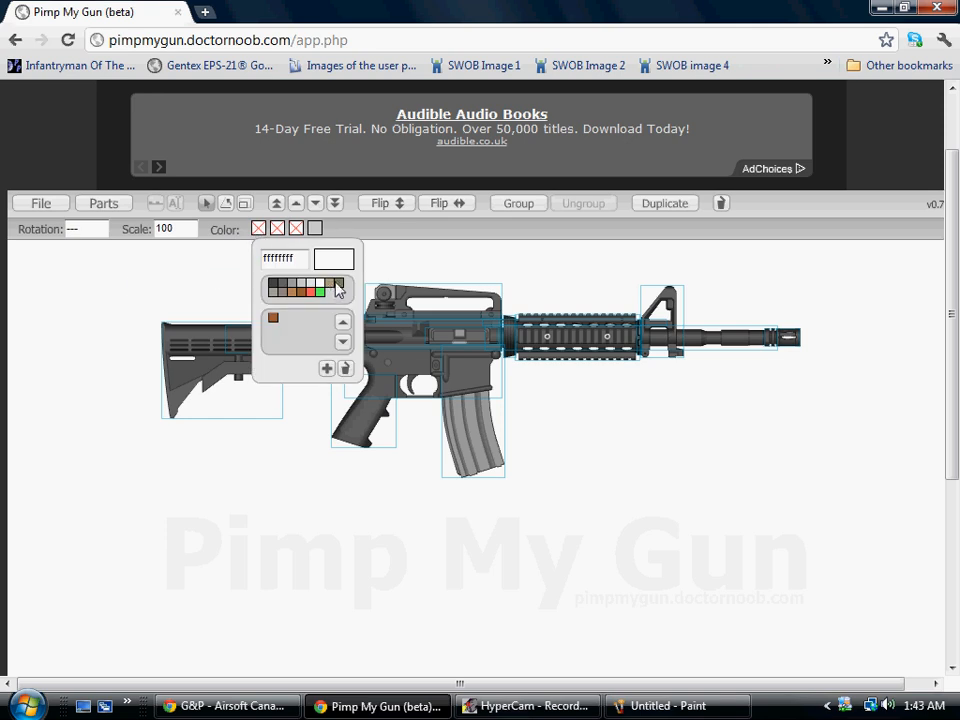
{"action": "left_click", "coordinate": [332, 287]}
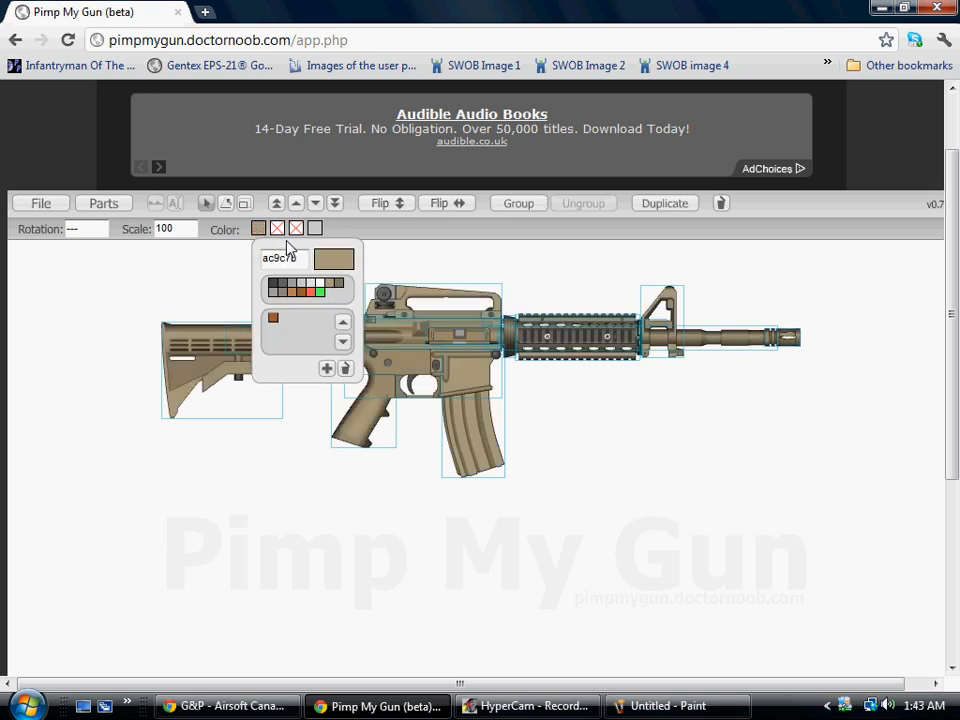
{"action": "left_click", "coordinate": [351, 286]}
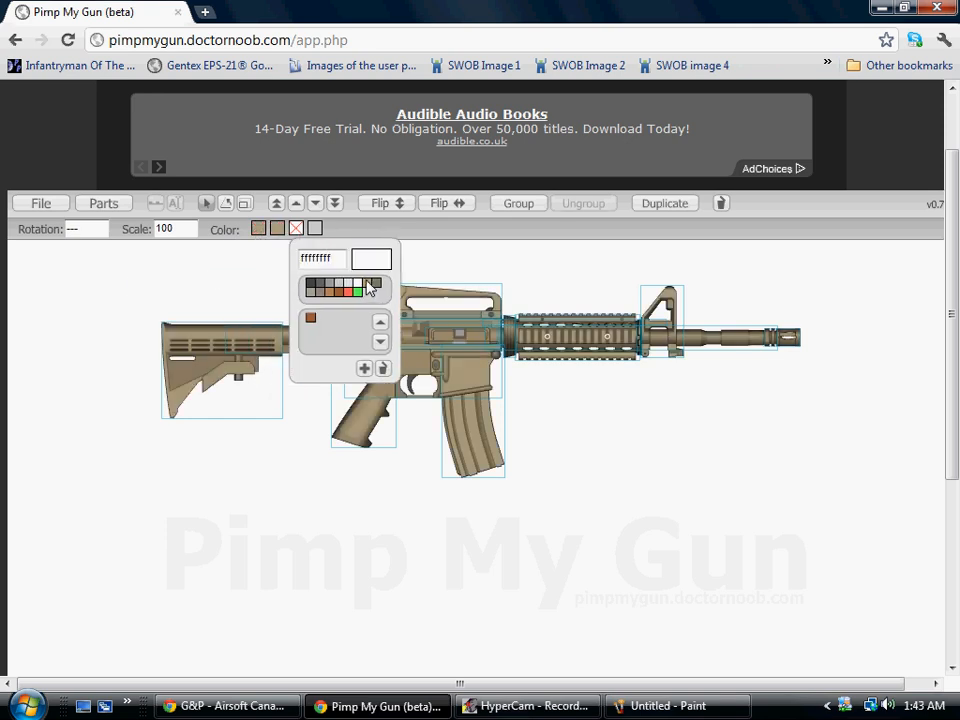
{"action": "left_click", "coordinate": [370, 287]}
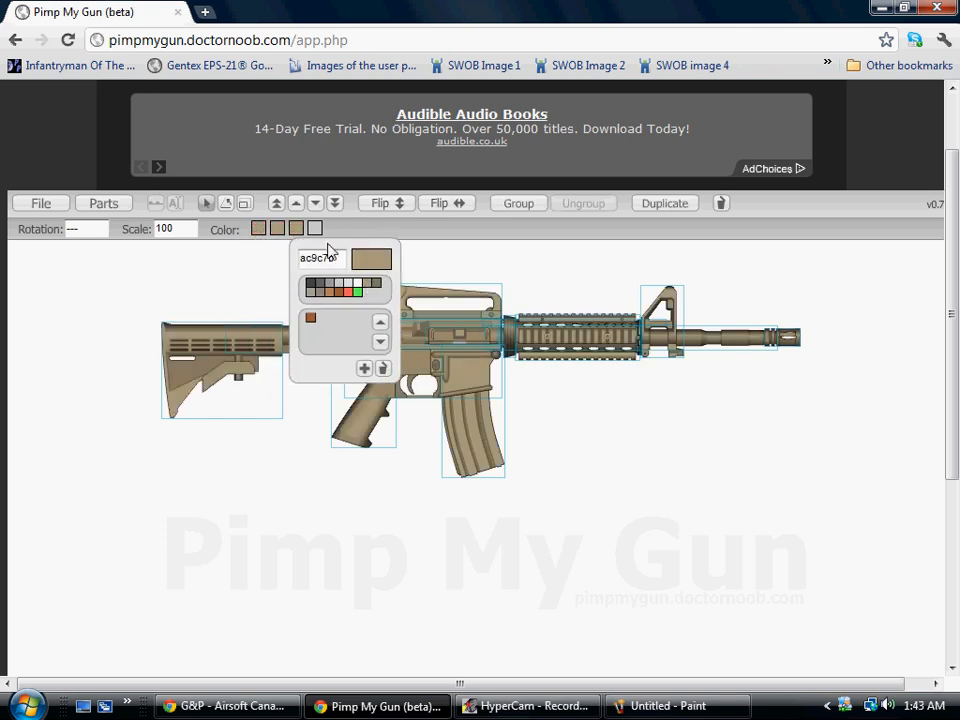
{"action": "left_click", "coordinate": [589, 420]}
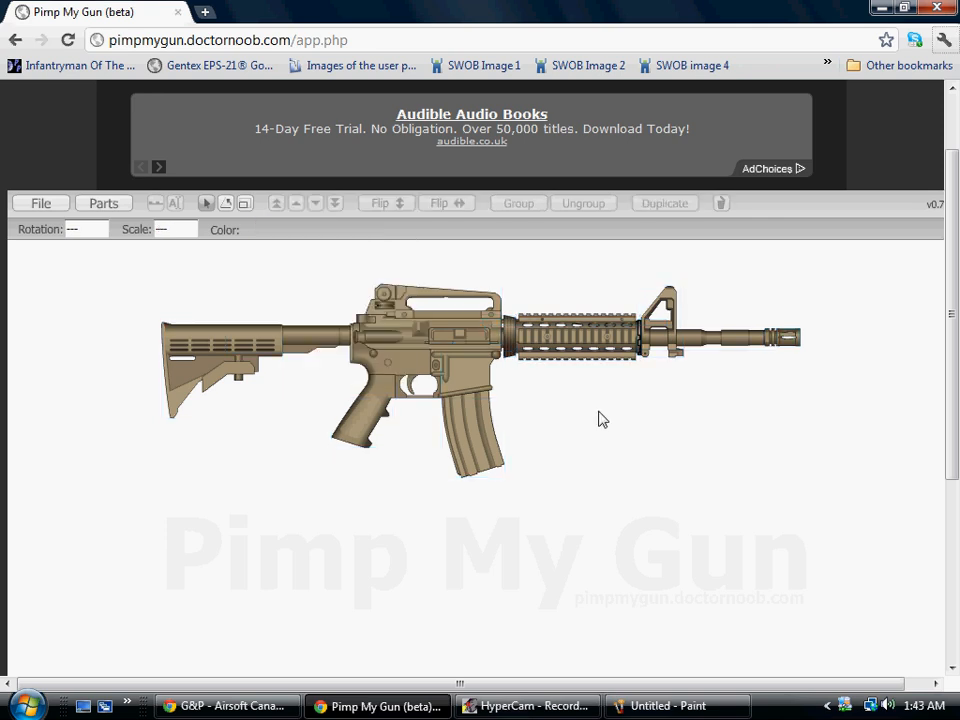
{"action": "left_click_drag", "start_coordinate": [883, 538], "coordinate": [56, 345]}
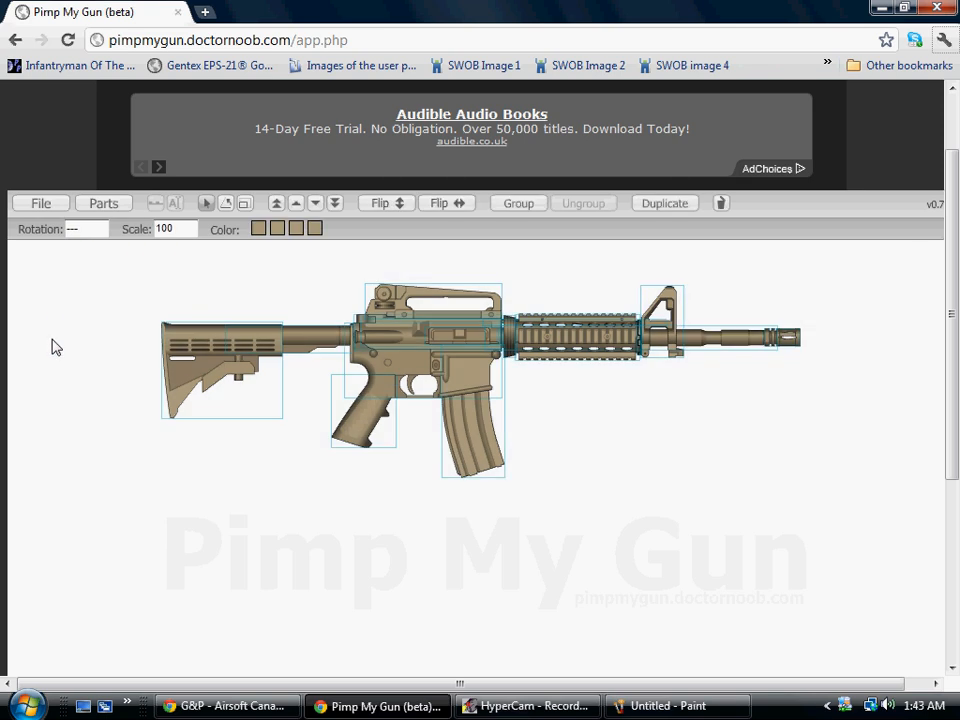
{"action": "left_click", "coordinate": [82, 380]}
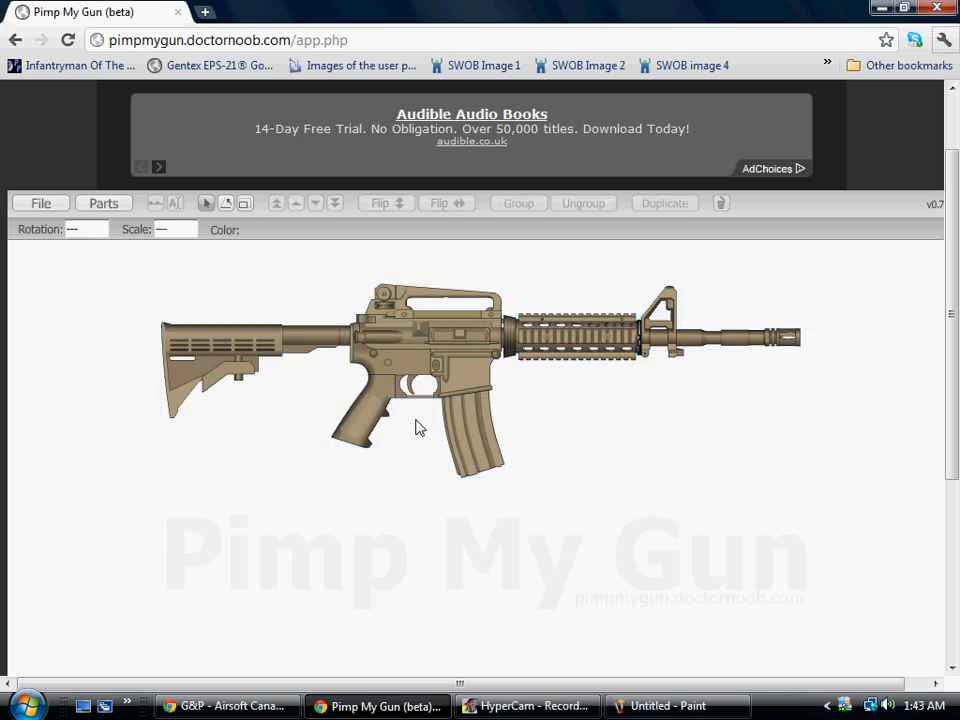
{"action": "left_click_drag", "start_coordinate": [168, 503], "coordinate": [829, 620]}
{"action": "left_click_drag", "start_coordinate": [123, 289], "coordinate": [873, 485]}
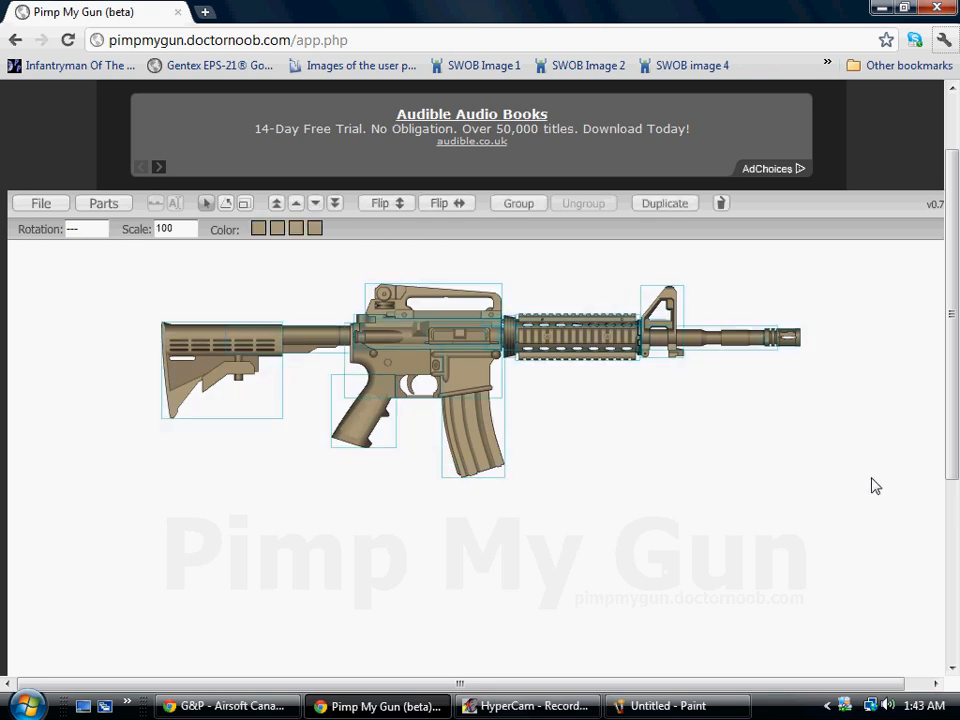
{"action": "left_click", "coordinate": [874, 487]}
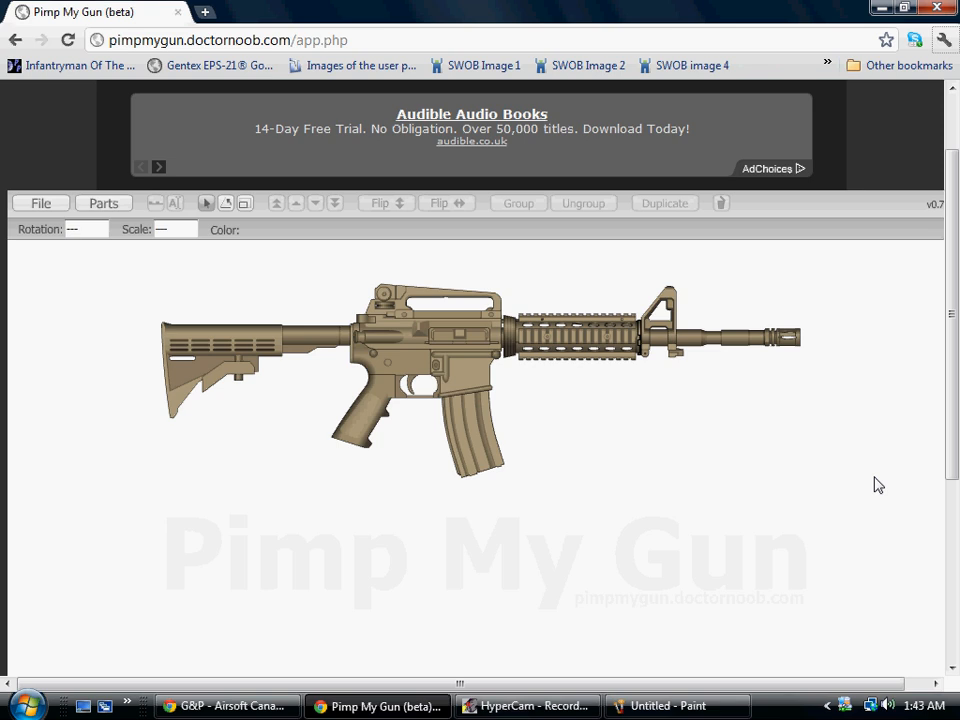
Switch to Paint, paste the screenshot with the tan rifle in the canvas's upper-left corner, and erase the page remnants around it
{"action": "left_click", "coordinate": [680, 712]}
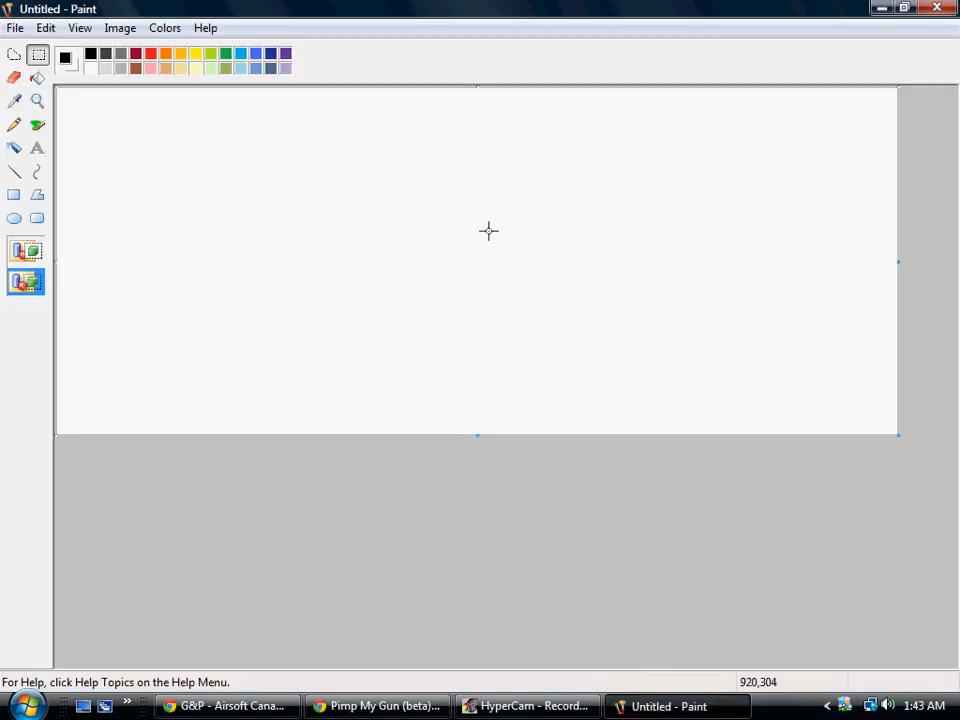
{"action": "key", "text": "ctrl+v"}
{"action": "left_click_drag", "start_coordinate": [297, 262], "coordinate": [225, 136]}
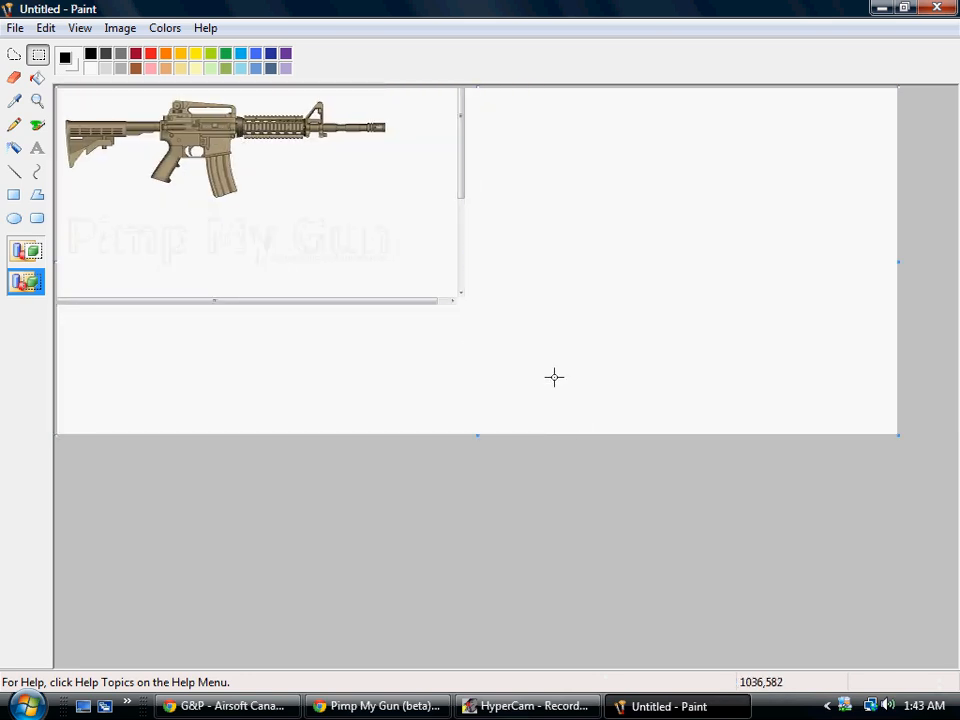
{"action": "left_click_drag", "start_coordinate": [540, 361], "coordinate": [3, 211]}
{"action": "key", "text": "Delete"}
{"action": "left_click_drag", "start_coordinate": [420, 236], "coordinate": [431, 257]}
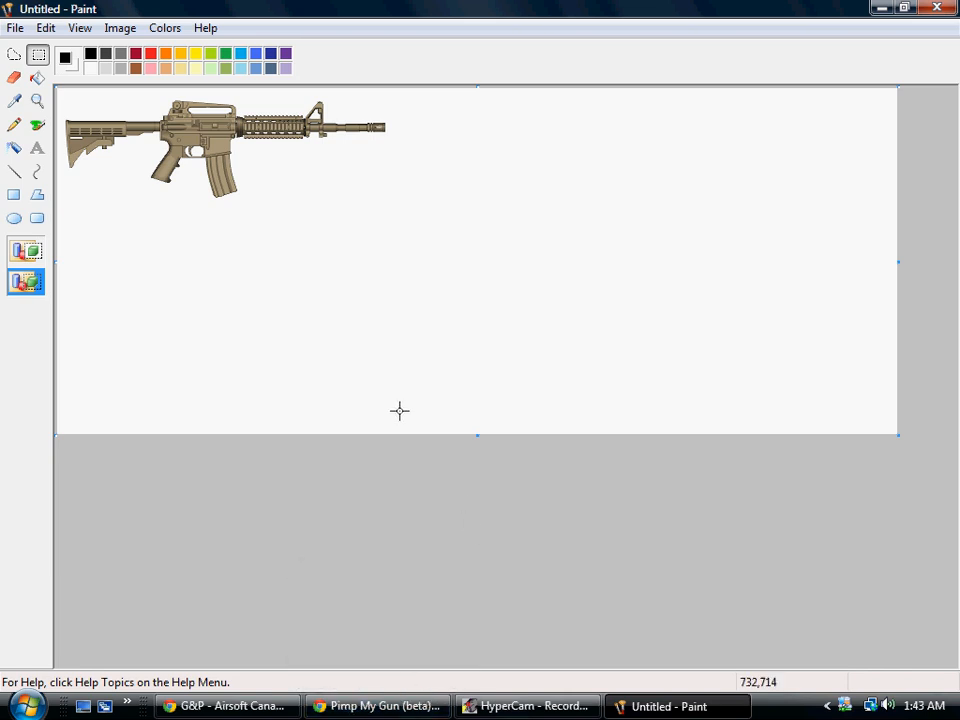
Switch back to Pimp My Gun and set all four colour slots of the whole rifle to olive green 767964
{"action": "left_click", "coordinate": [388, 706]}
{"action": "left_click_drag", "start_coordinate": [860, 499], "coordinate": [105, 262]}
{"action": "left_click", "coordinate": [262, 232]}
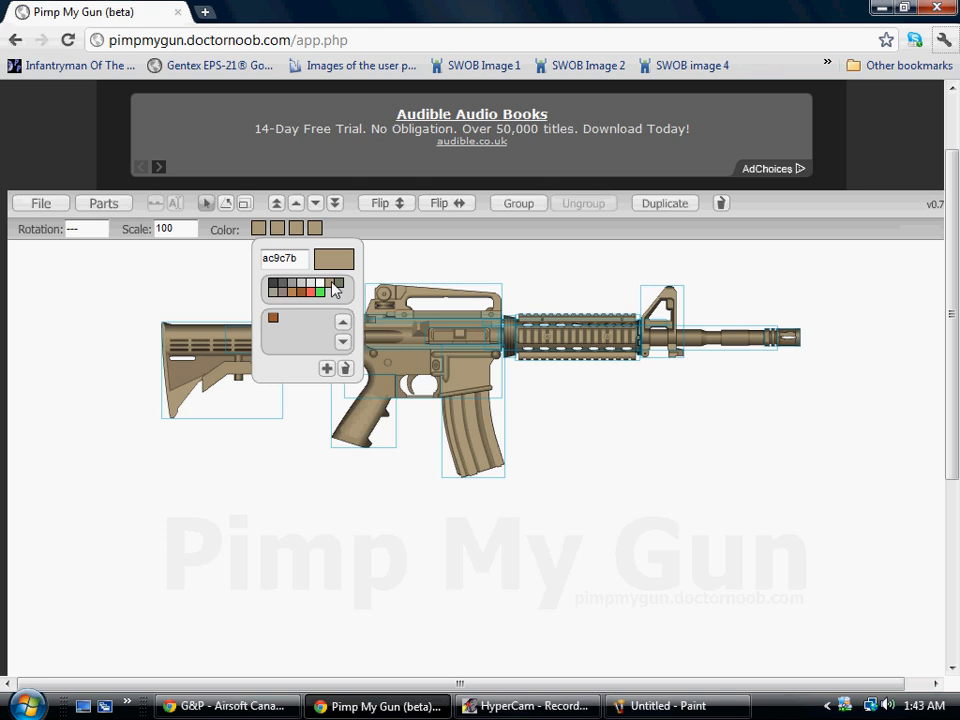
{"action": "left_click", "coordinate": [338, 285]}
{"action": "left_click", "coordinate": [286, 230]}
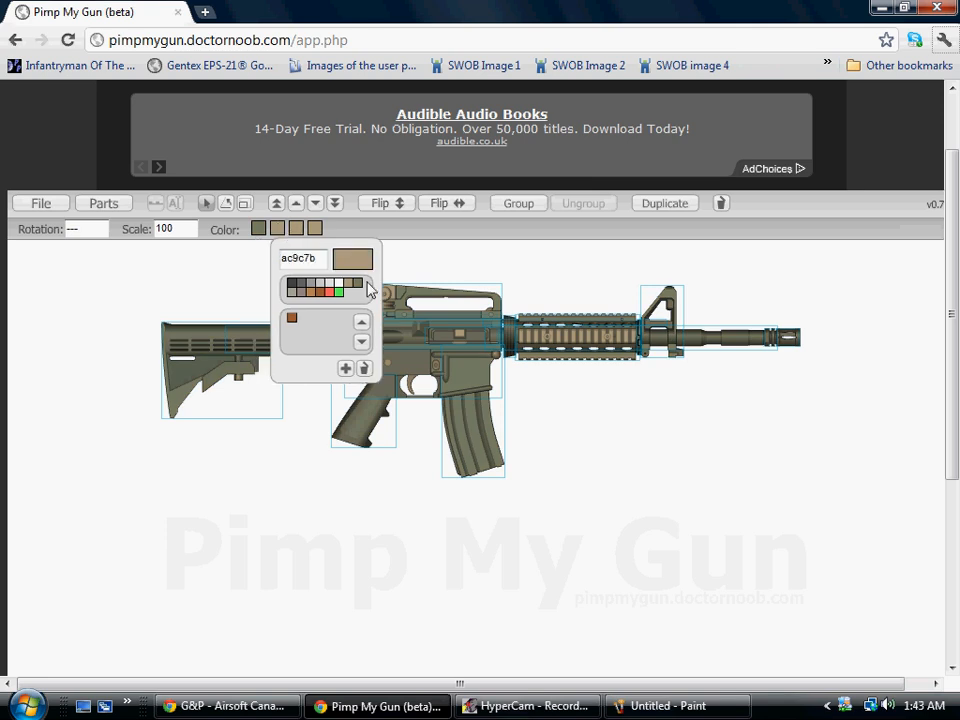
{"action": "left_click", "coordinate": [362, 283]}
{"action": "left_click", "coordinate": [296, 229]}
{"action": "left_click", "coordinate": [374, 282]}
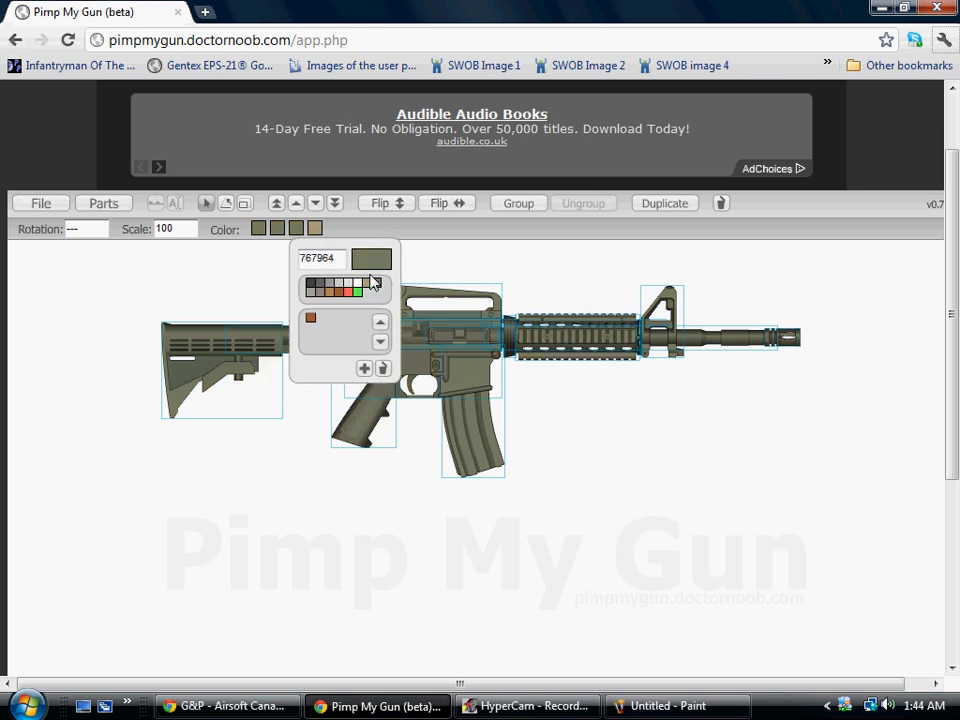
{"action": "left_click", "coordinate": [313, 229]}
{"action": "left_click", "coordinate": [545, 281]}
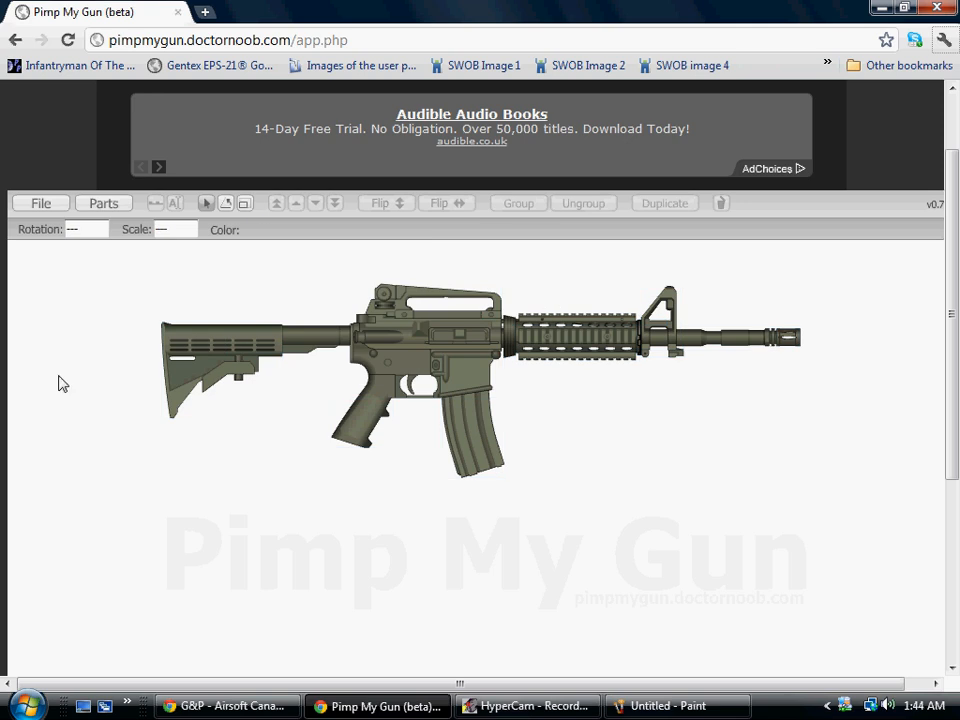
Switch to Paint, paste the screenshot of the olive green rifle, and move that rifle below the tan one
{"action": "left_click", "coordinate": [665, 706]}
{"action": "key", "text": "ctrl+v"}
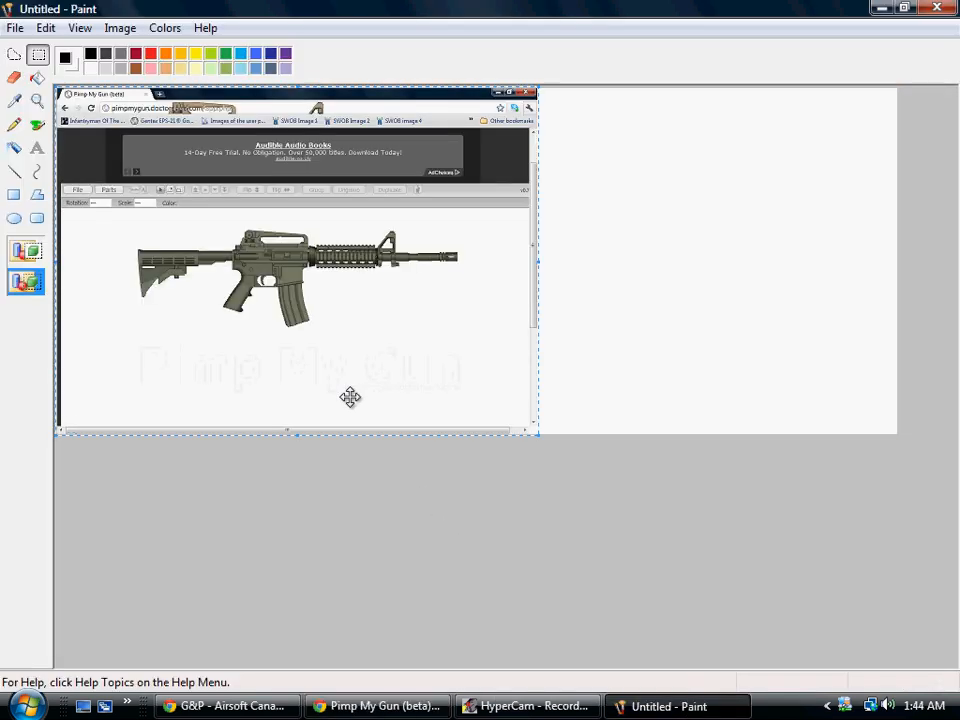
{"action": "mouse_move", "coordinate": [456, 197]}
{"action": "left_mouse_down"}
{"action": "mouse_move", "coordinate": [531, 129]}
{"action": "mouse_move", "coordinate": [486, 141]}
{"action": "mouse_move", "coordinate": [439, 202]}
{"action": "left_mouse_up"}
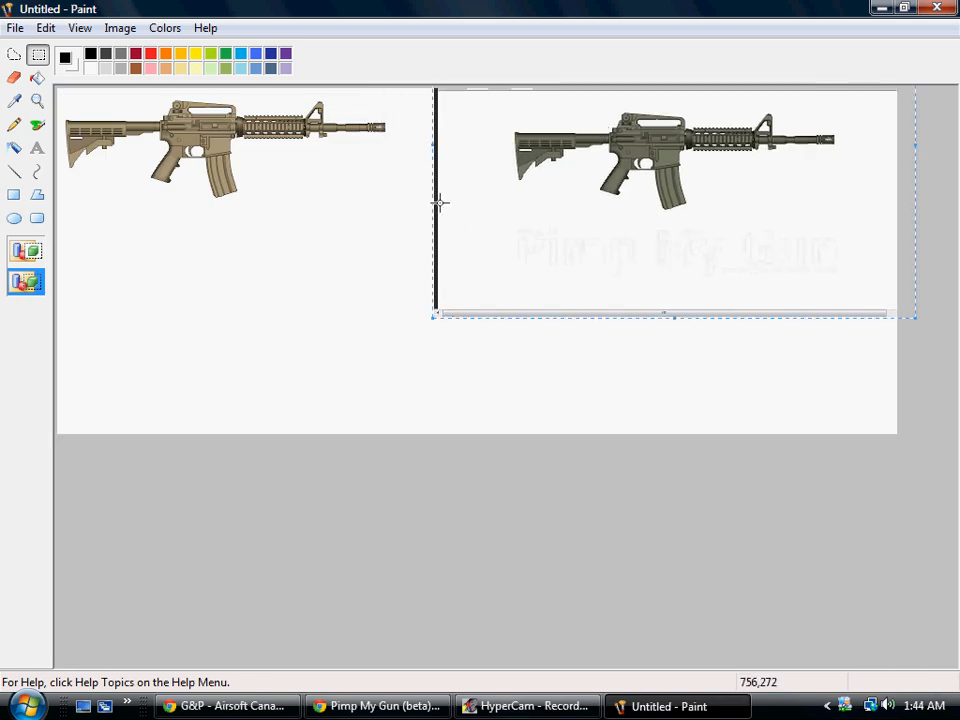
{"action": "left_click", "coordinate": [330, 152]}
{"action": "left_click_drag", "start_coordinate": [867, 218], "coordinate": [59, 210]}
{"action": "left_click", "coordinate": [928, 232]}
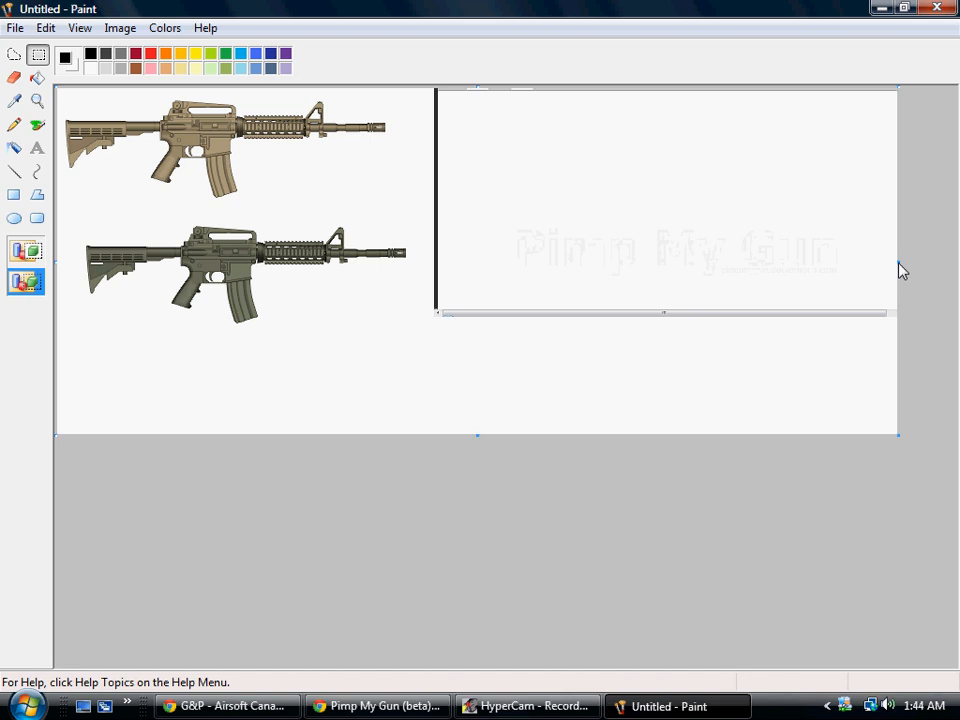
Narrow the canvas to just past the two rifles, cutting off the leftover screenshot, and magnify the picture
{"action": "left_click_drag", "start_coordinate": [899, 261], "coordinate": [422, 259]}
{"action": "left_click", "coordinate": [37, 101]}
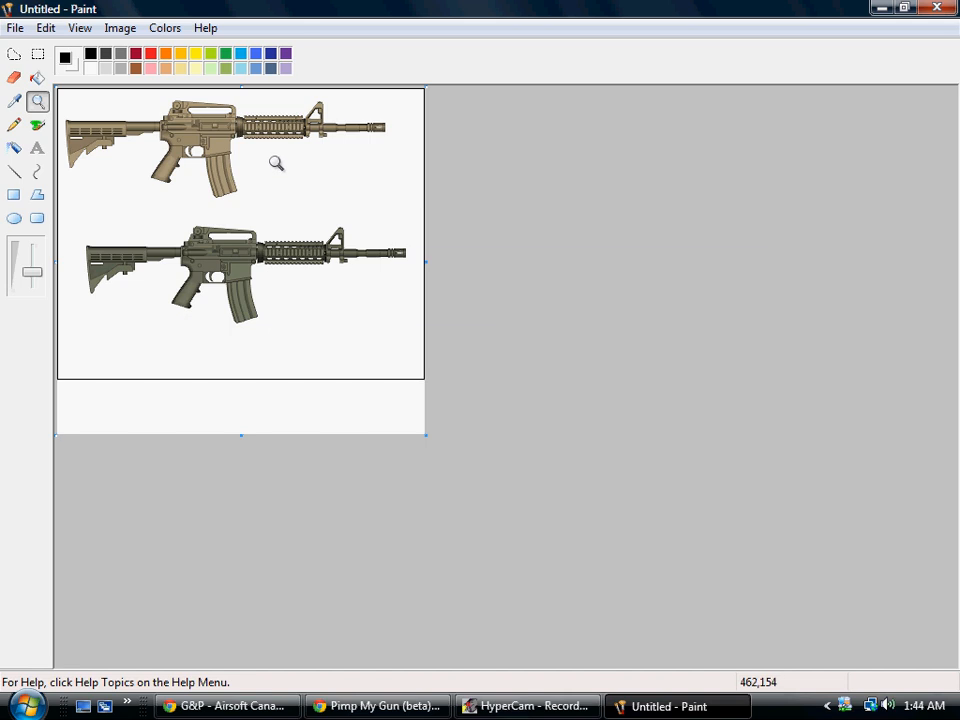
{"action": "left_click", "coordinate": [270, 161]}
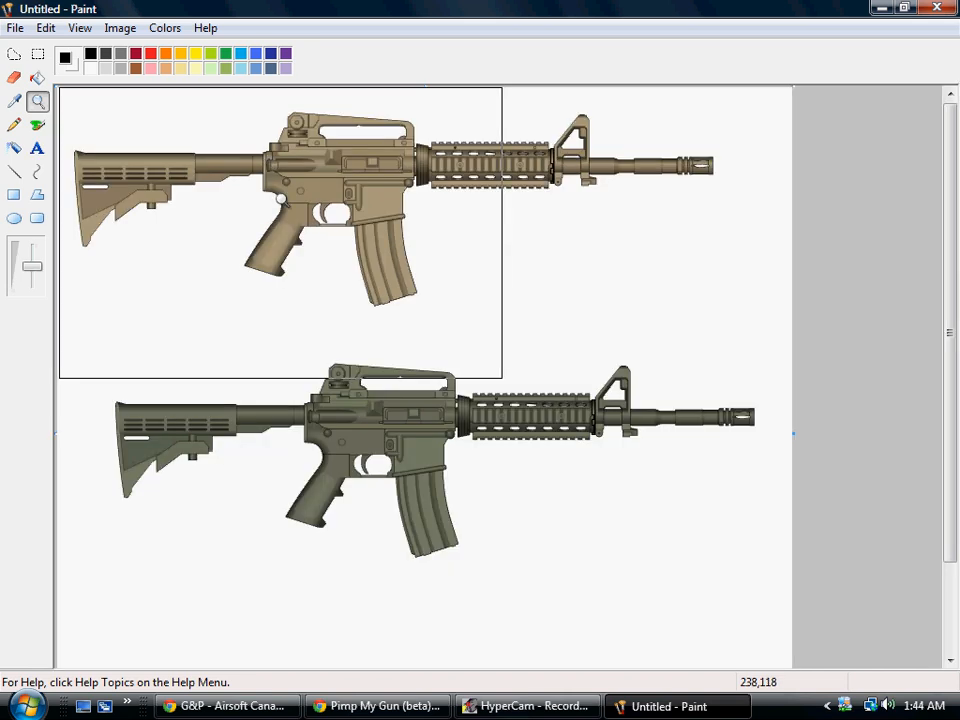
Move the olive green rifle further down and line it up beneath the tan rifle
{"action": "left_click", "coordinate": [14, 147]}
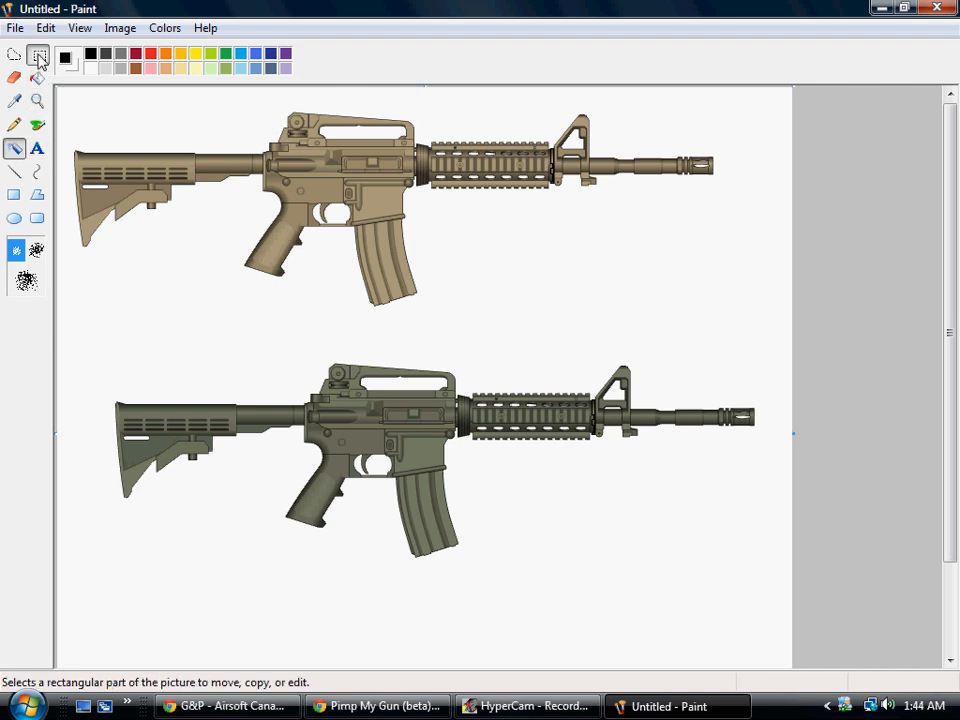
{"action": "left_click", "coordinate": [37, 54]}
{"action": "left_click_drag", "start_coordinate": [76, 344], "coordinate": [783, 590]}
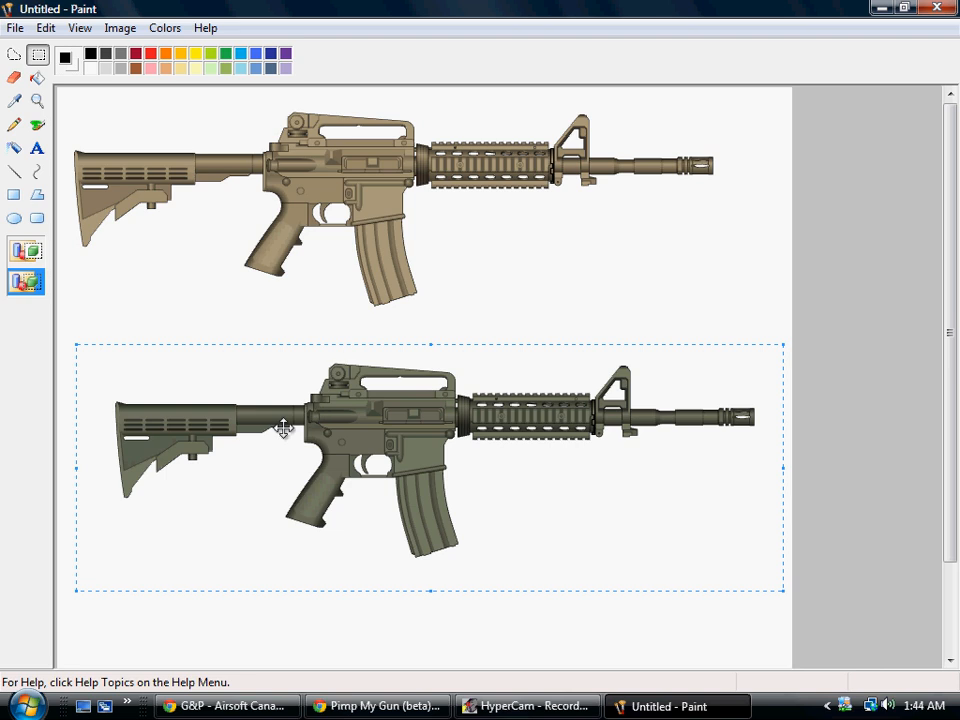
{"action": "left_click_drag", "start_coordinate": [392, 493], "coordinate": [401, 518]}
{"action": "left_click", "coordinate": [26, 250]}
{"action": "left_click", "coordinate": [27, 282]}
{"action": "left_click", "coordinate": [437, 360]}
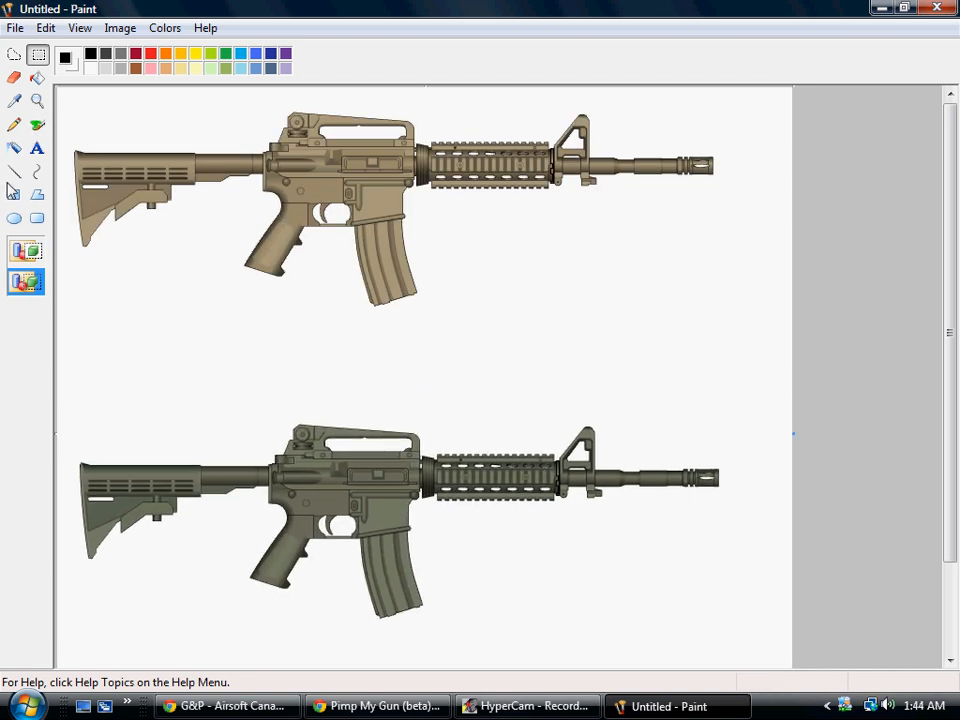
Set the drawing colour to white and choose the Airbrush
{"action": "left_click", "coordinate": [91, 69]}
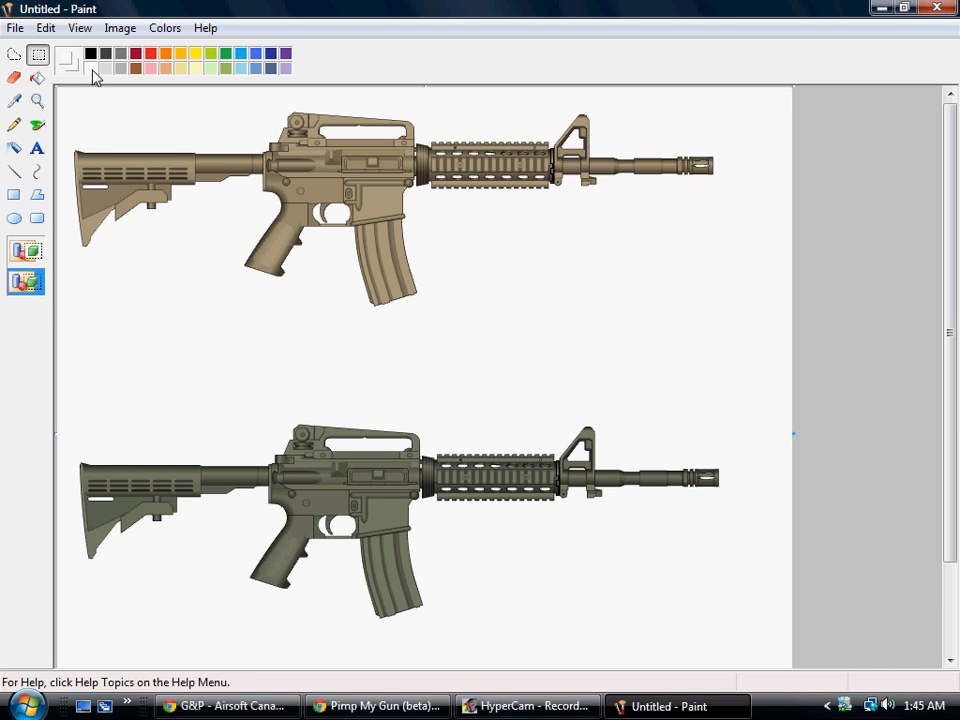
{"action": "left_click", "coordinate": [14, 148]}
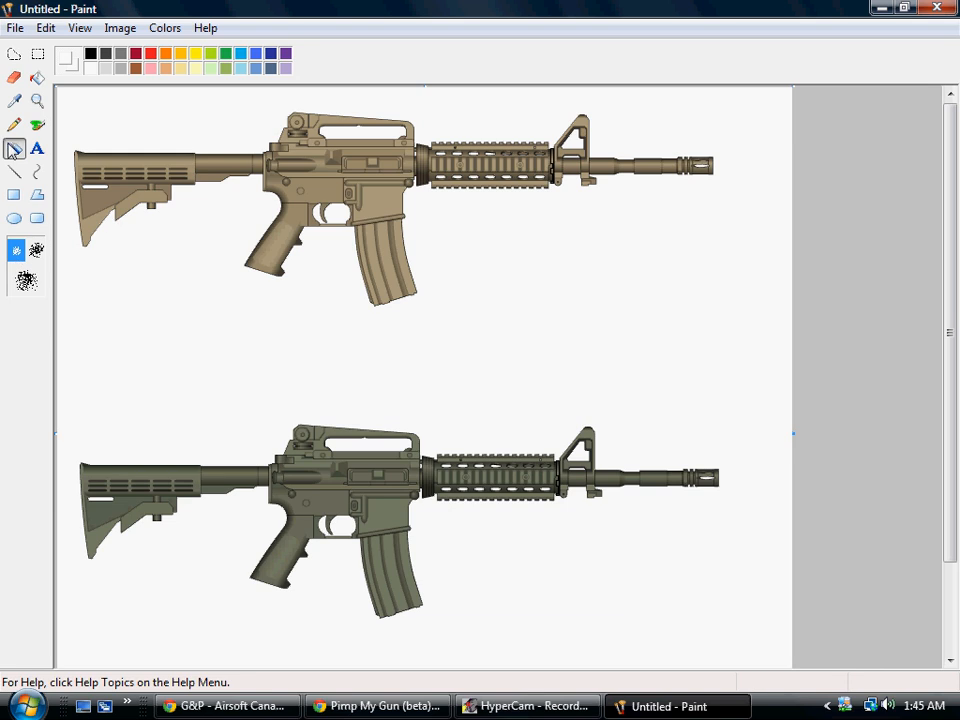
{"action": "left_click", "coordinate": [14, 176]}
{"action": "left_click_drag", "start_coordinate": [84, 200], "coordinate": [559, 228]}
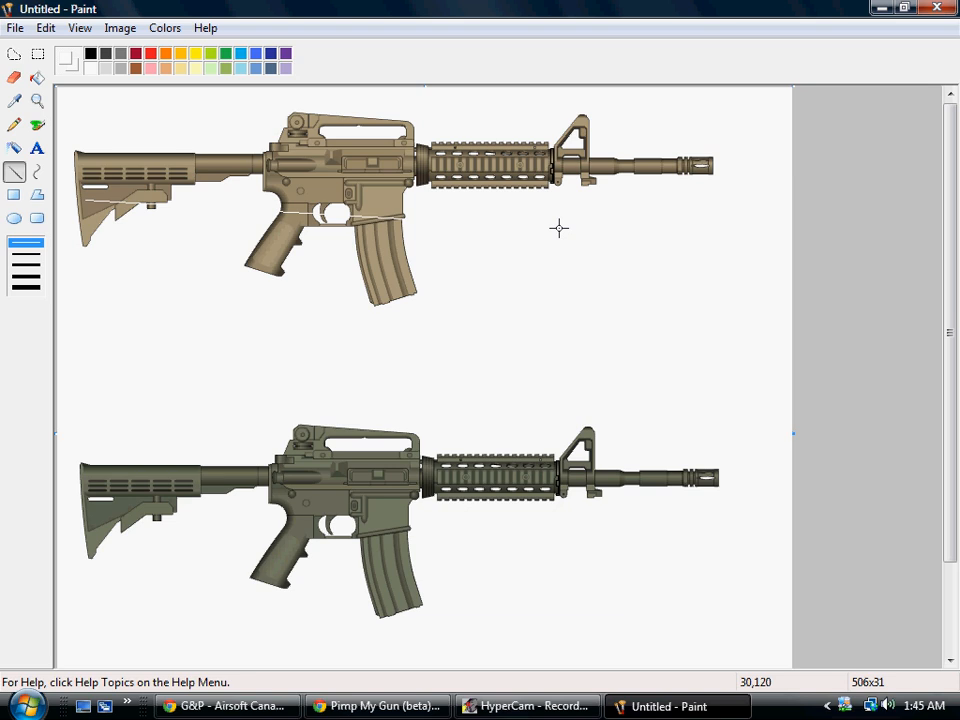
{"action": "right_click", "coordinate": [558, 228]}
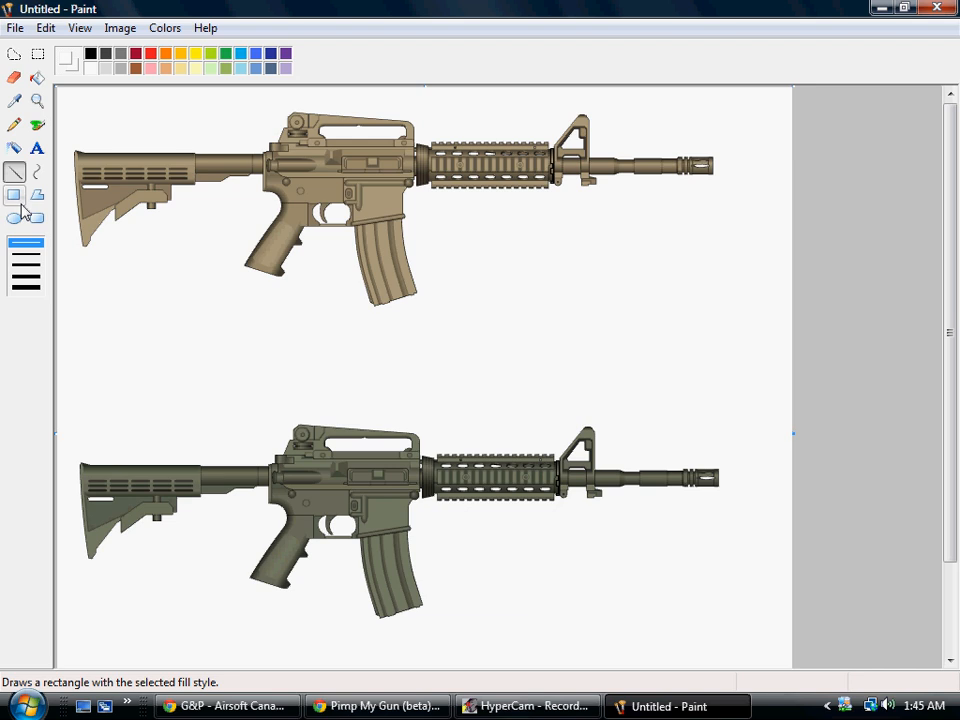
Airbrush white camouflage stripes across the tan rifle's stock, receiver, grip, handguard, front sight and magazine with the smallest spray size
{"action": "left_click", "coordinate": [14, 149]}
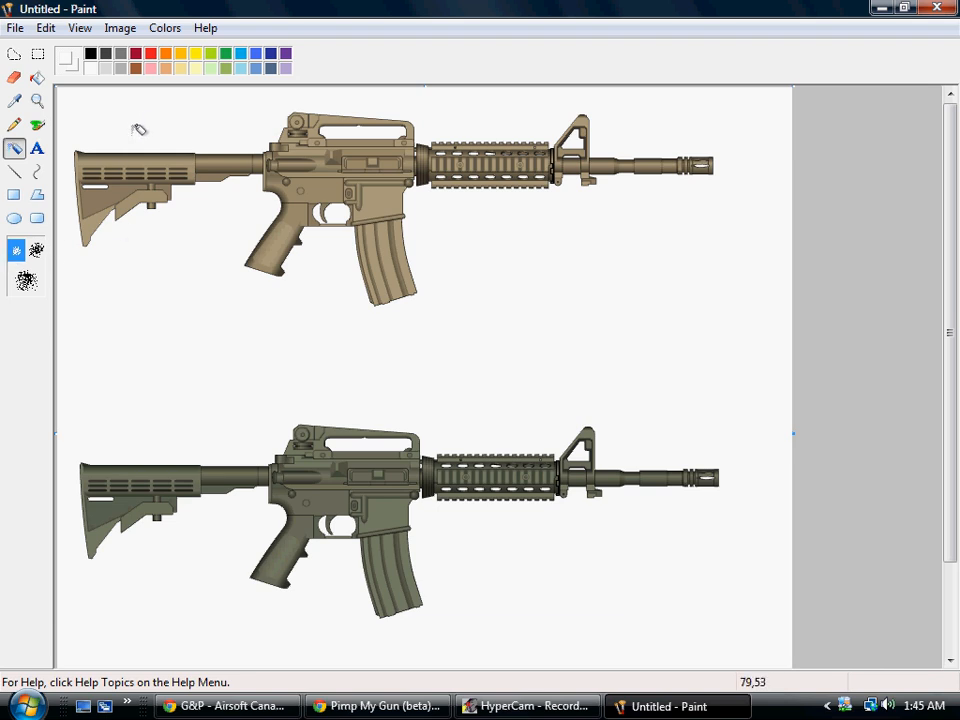
{"action": "mouse_move", "coordinate": [122, 152]}
{"action": "left_mouse_down"}
{"action": "mouse_move", "coordinate": [122, 218]}
{"action": "mouse_move", "coordinate": [134, 158]}
{"action": "mouse_move", "coordinate": [133, 226]}
{"action": "mouse_move", "coordinate": [133, 164]}
{"action": "mouse_move", "coordinate": [139, 217]}
{"action": "mouse_move", "coordinate": [199, 150]}
{"action": "mouse_move", "coordinate": [186, 193]}
{"action": "mouse_move", "coordinate": [190, 166]}
{"action": "mouse_move", "coordinate": [236, 148]}
{"action": "mouse_move", "coordinate": [228, 170]}
{"action": "mouse_move", "coordinate": [238, 158]}
{"action": "mouse_move", "coordinate": [234, 165]}
{"action": "mouse_move", "coordinate": [290, 185]}
{"action": "mouse_move", "coordinate": [345, 128]}
{"action": "mouse_move", "coordinate": [285, 195]}
{"action": "mouse_move", "coordinate": [265, 203]}
{"action": "mouse_move", "coordinate": [276, 206]}
{"action": "mouse_move", "coordinate": [319, 157]}
{"action": "mouse_move", "coordinate": [379, 119]}
{"action": "mouse_move", "coordinate": [318, 170]}
{"action": "left_mouse_up"}
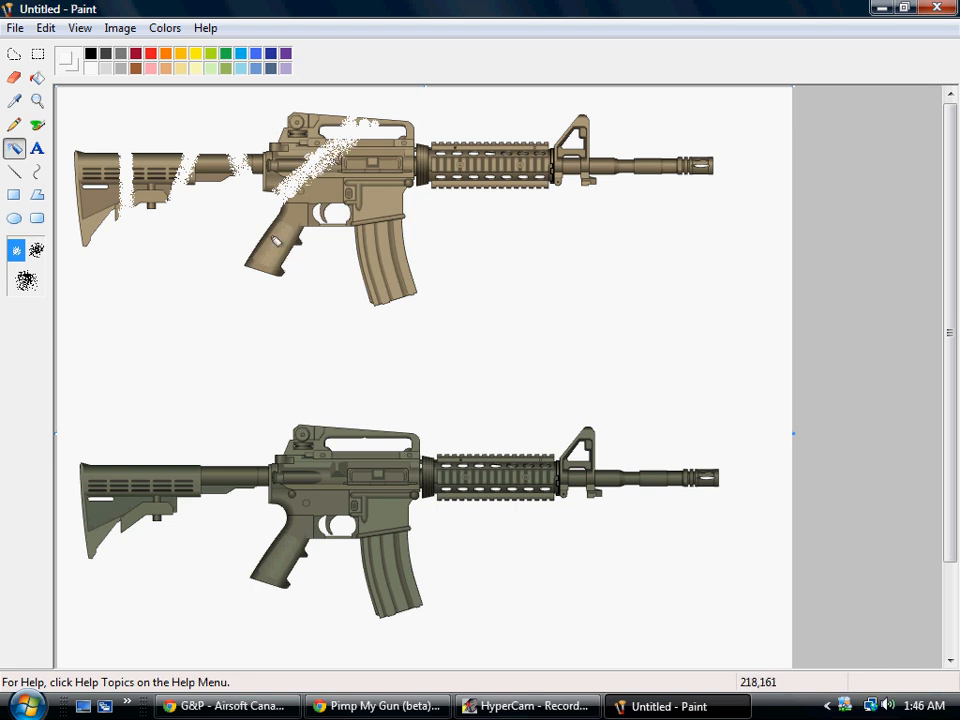
{"action": "mouse_move", "coordinate": [275, 245]}
{"action": "left_mouse_down"}
{"action": "mouse_move", "coordinate": [305, 283]}
{"action": "mouse_move", "coordinate": [265, 212]}
{"action": "mouse_move", "coordinate": [299, 262]}
{"action": "mouse_move", "coordinate": [348, 247]}
{"action": "mouse_move", "coordinate": [417, 155]}
{"action": "mouse_move", "coordinate": [332, 236]}
{"action": "mouse_move", "coordinate": [436, 127]}
{"action": "mouse_move", "coordinate": [350, 229]}
{"action": "mouse_move", "coordinate": [453, 133]}
{"action": "mouse_move", "coordinate": [346, 233]}
{"action": "mouse_move", "coordinate": [442, 146]}
{"action": "left_mouse_up"}
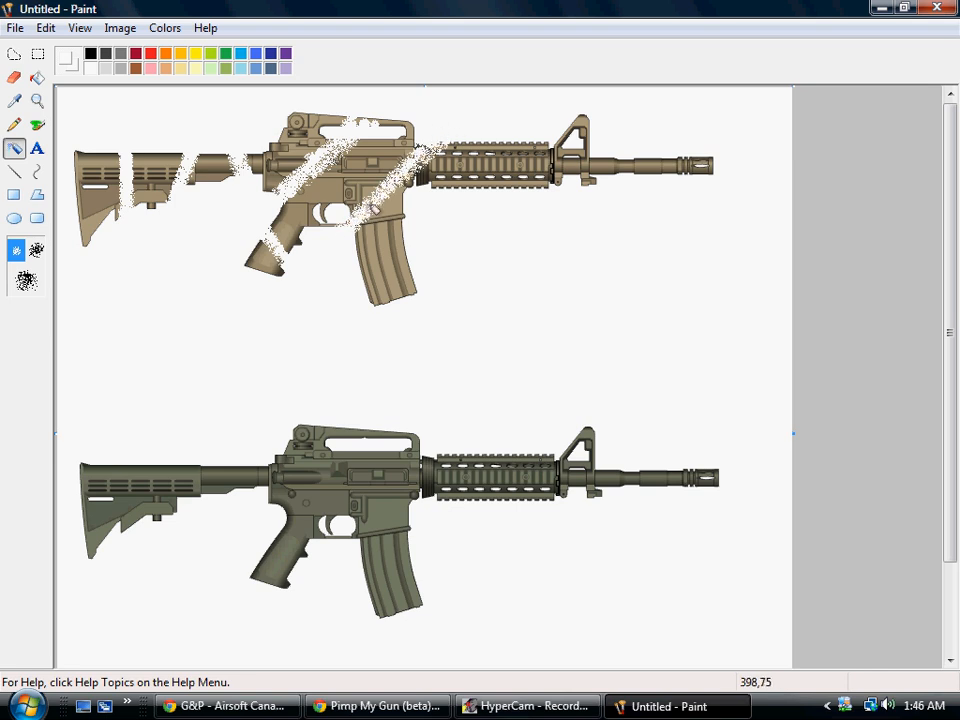
{"action": "mouse_move", "coordinate": [373, 208]}
{"action": "left_mouse_down"}
{"action": "mouse_move", "coordinate": [344, 243]}
{"action": "mouse_move", "coordinate": [442, 147]}
{"action": "left_mouse_up"}
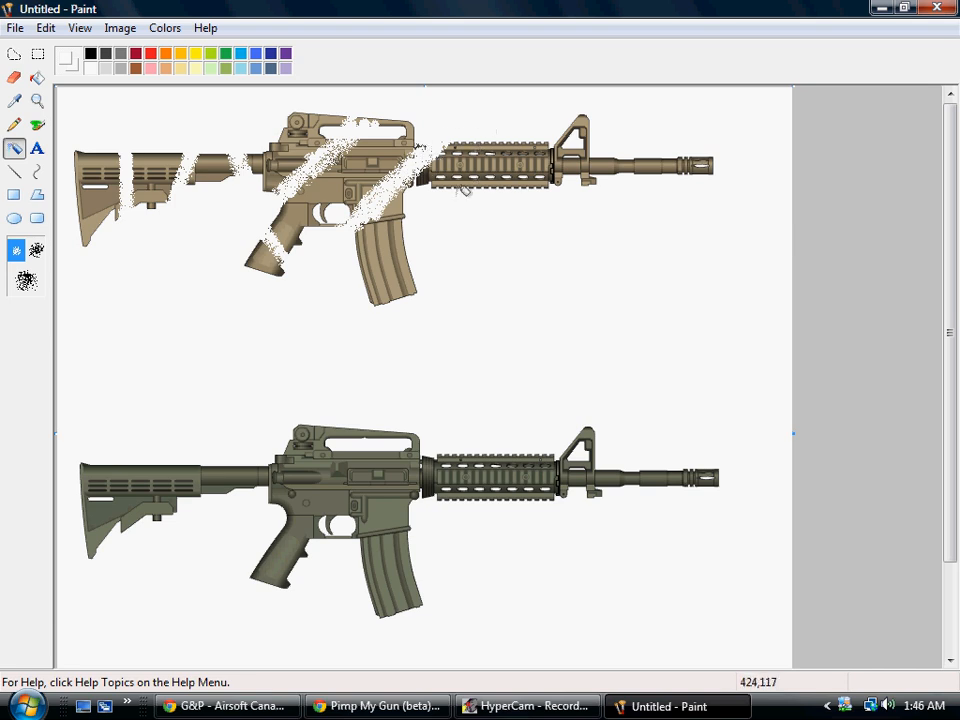
{"action": "left_click_drag", "start_coordinate": [499, 119], "coordinate": [491, 192]}
{"action": "mouse_move", "coordinate": [507, 122]}
{"action": "left_mouse_down"}
{"action": "mouse_move", "coordinate": [512, 139]}
{"action": "mouse_move", "coordinate": [493, 174]}
{"action": "left_mouse_up"}
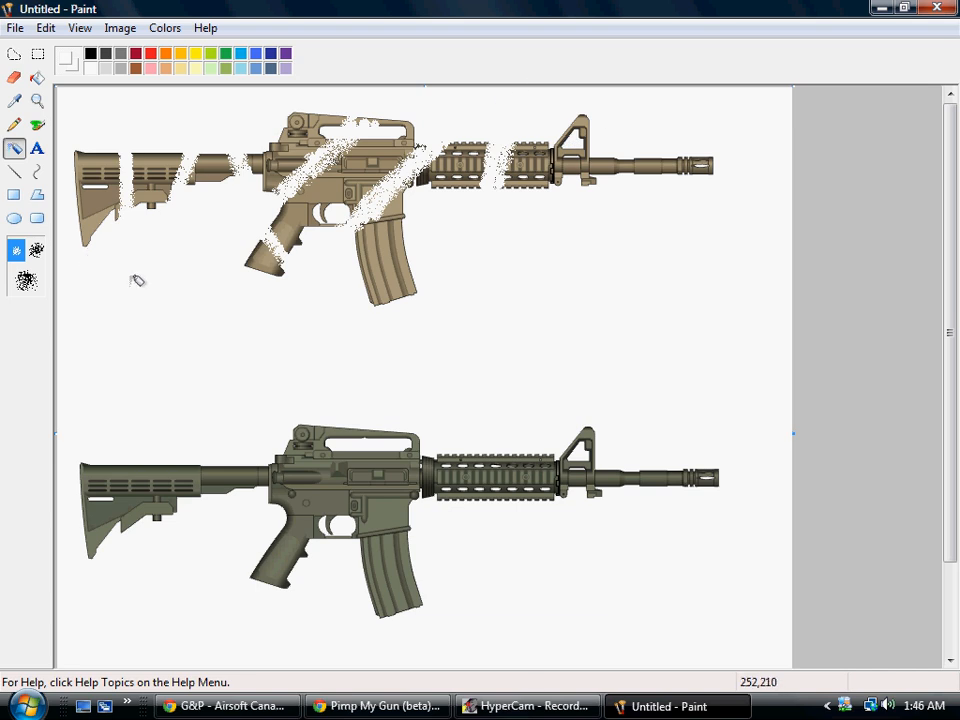
{"action": "mouse_move", "coordinate": [585, 199]}
{"action": "left_mouse_down"}
{"action": "mouse_move", "coordinate": [598, 138]}
{"action": "mouse_move", "coordinate": [561, 203]}
{"action": "mouse_move", "coordinate": [606, 131]}
{"action": "mouse_move", "coordinate": [581, 181]}
{"action": "mouse_move", "coordinate": [607, 153]}
{"action": "mouse_move", "coordinate": [584, 195]}
{"action": "left_mouse_up"}
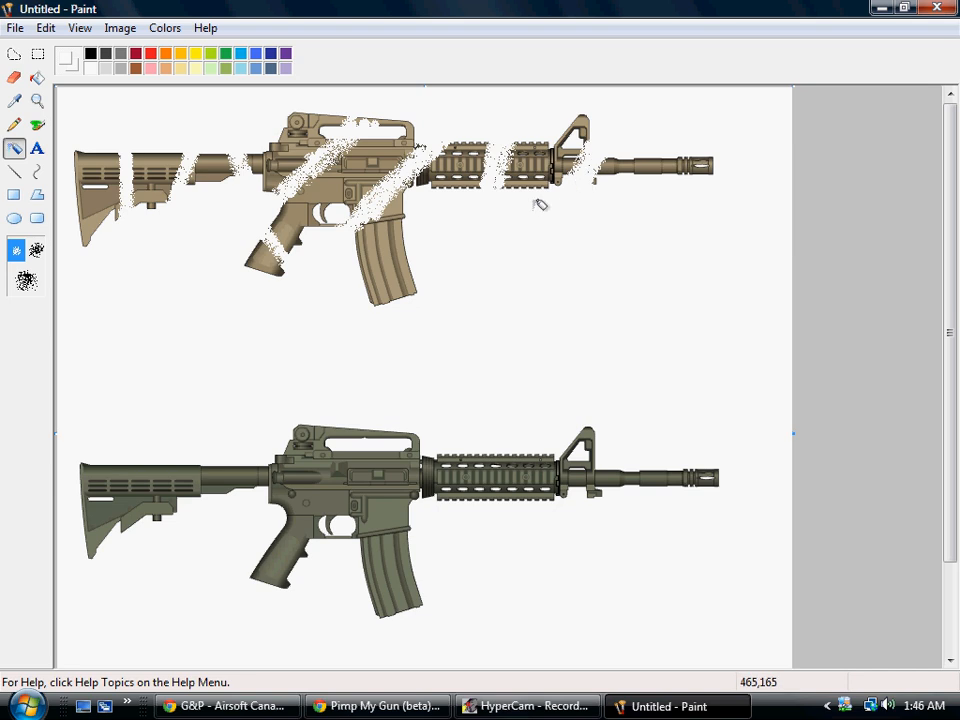
{"action": "mouse_move", "coordinate": [410, 296]}
{"action": "left_mouse_down"}
{"action": "mouse_move", "coordinate": [359, 256]}
{"action": "mouse_move", "coordinate": [398, 286]}
{"action": "mouse_move", "coordinate": [408, 279]}
{"action": "left_mouse_up"}
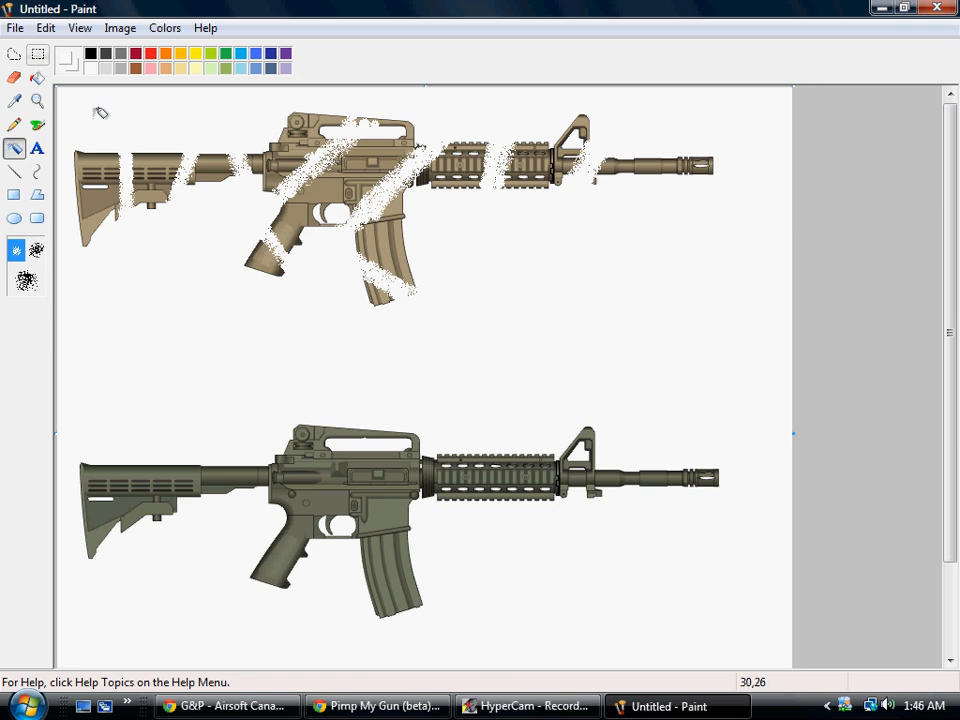
Select the striped tan rifle with a transparent background and lay it exactly over the olive green rifle
{"action": "left_click", "coordinate": [37, 54]}
{"action": "left_click_drag", "start_coordinate": [724, 340], "coordinate": [35, 75]}
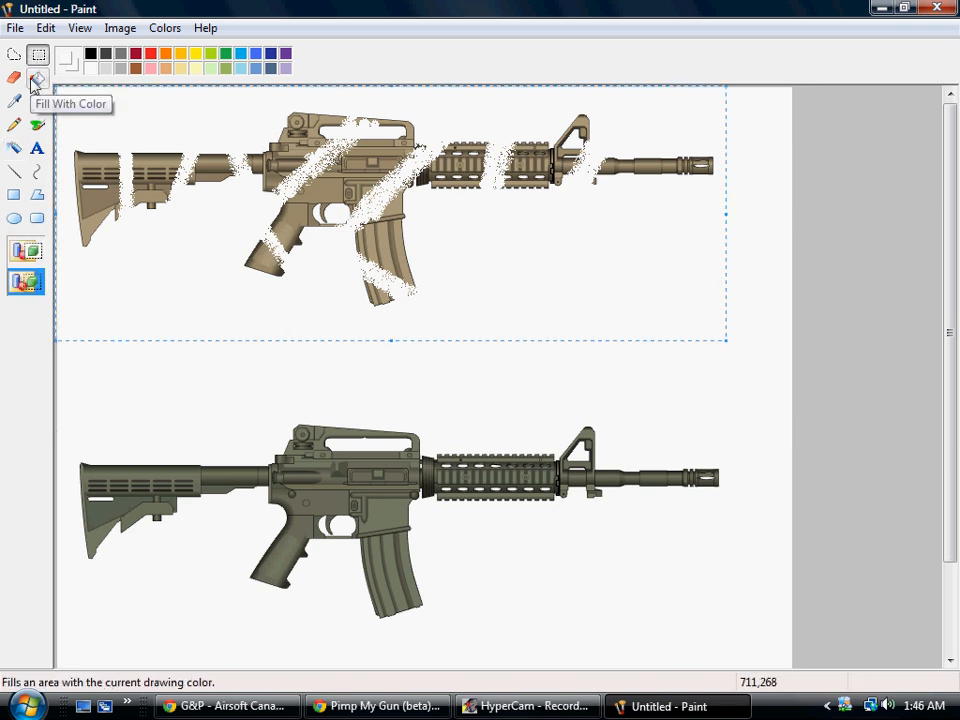
{"action": "left_click_drag", "start_coordinate": [327, 157], "coordinate": [331, 469]}
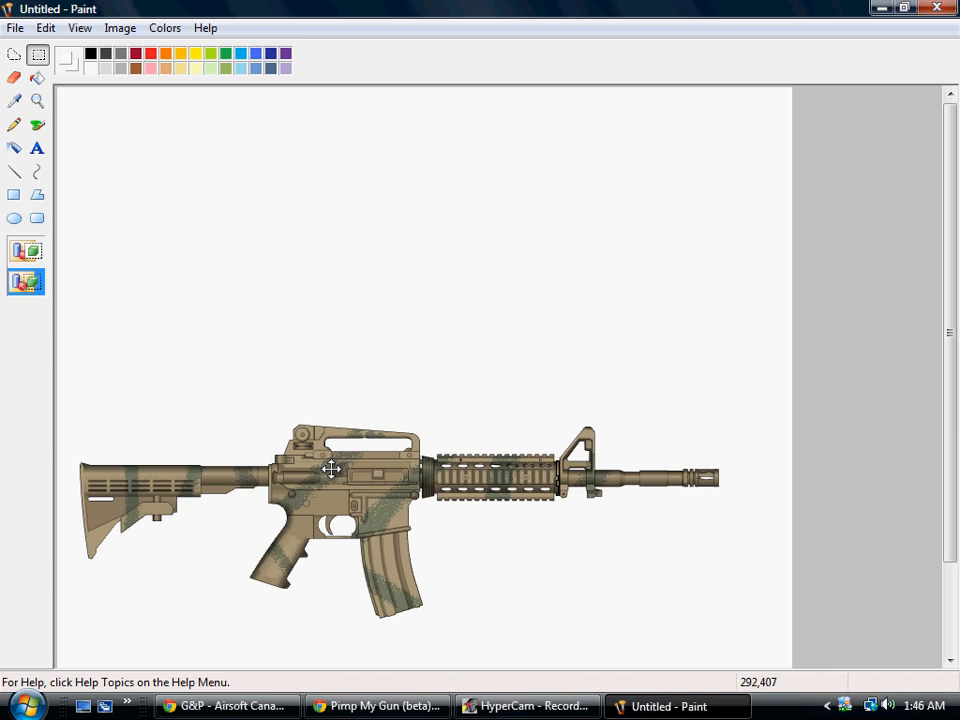
Move the combined two-tone rifle up to the upper part of the canvas
{"action": "left_click", "coordinate": [341, 343]}
{"action": "left_click_drag", "start_coordinate": [714, 428], "coordinate": [55, 636]}
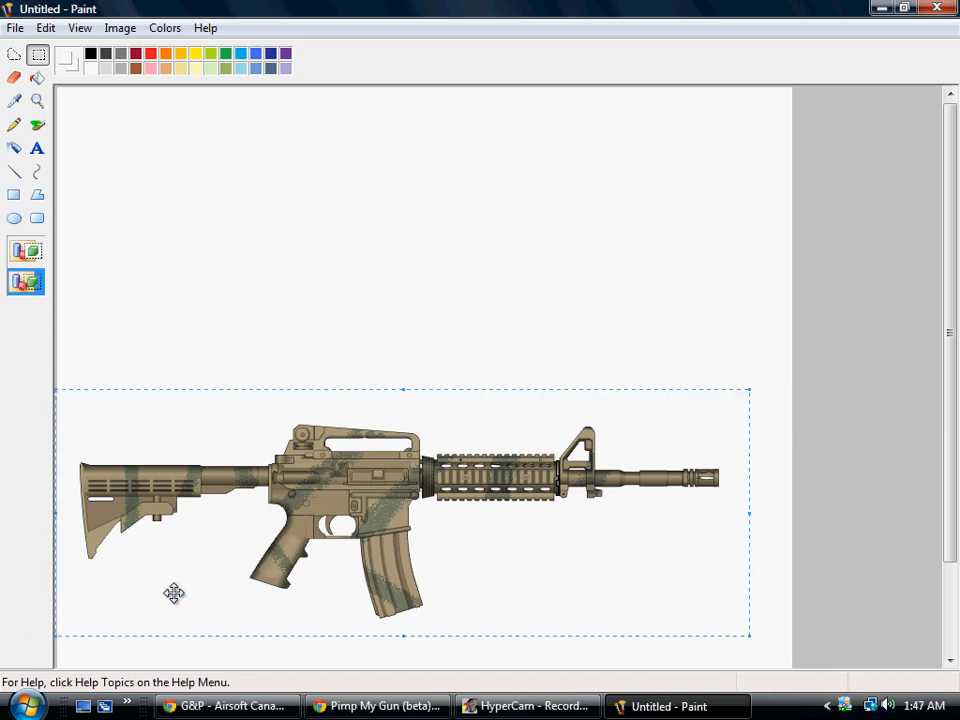
{"action": "left_click_drag", "start_coordinate": [319, 579], "coordinate": [338, 316]}
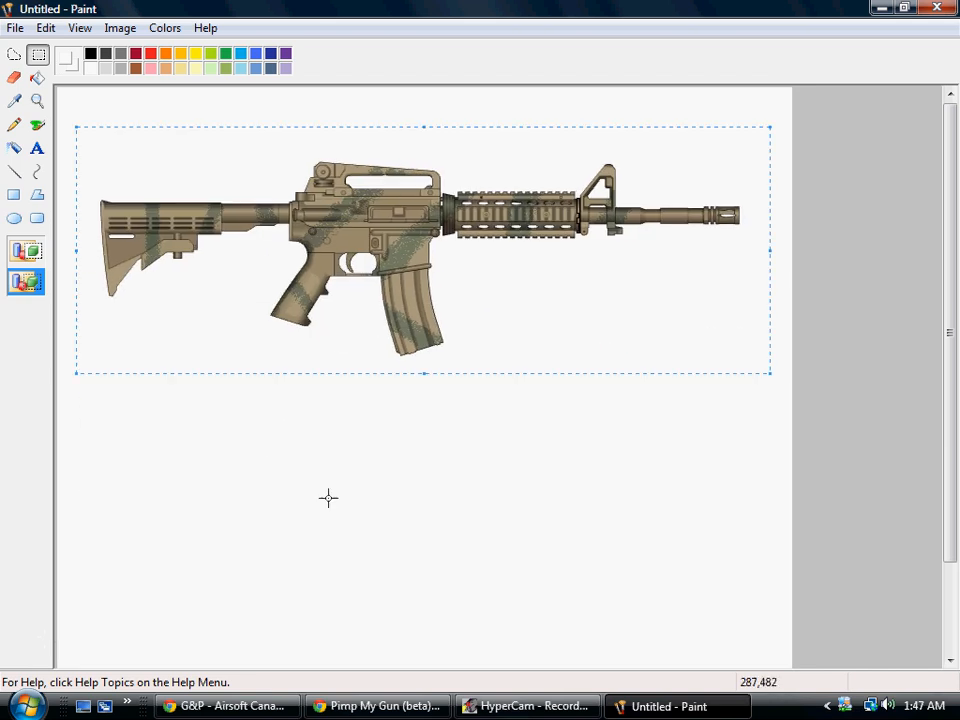
{"action": "left_click", "coordinate": [37, 100]}
{"action": "left_click", "coordinate": [150, 170]}
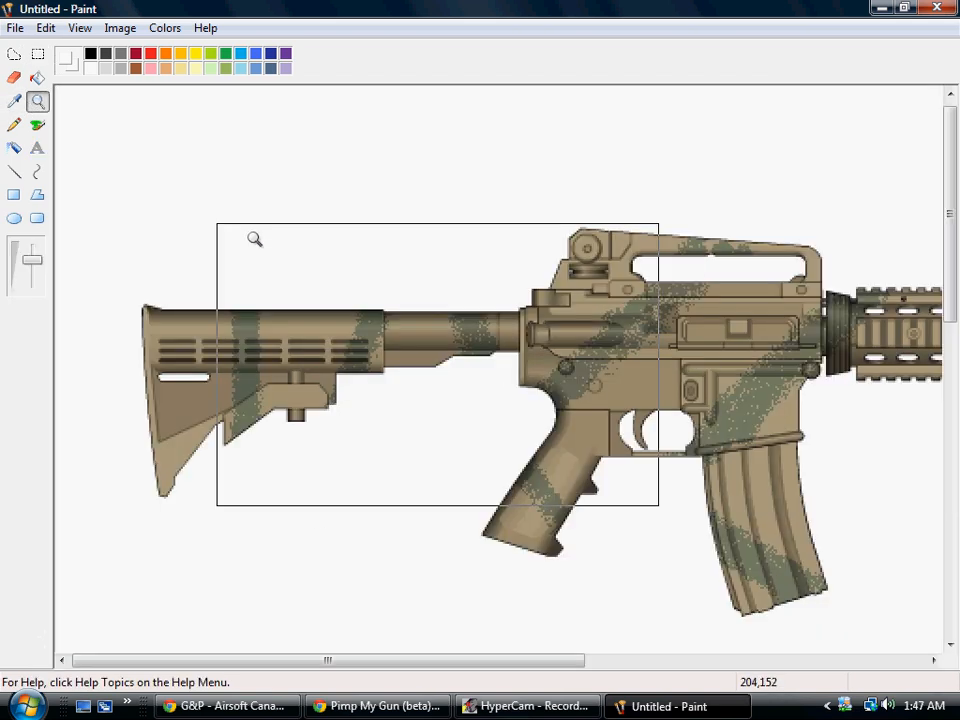
{"action": "left_click_drag", "start_coordinate": [362, 668], "coordinate": [349, 630]}
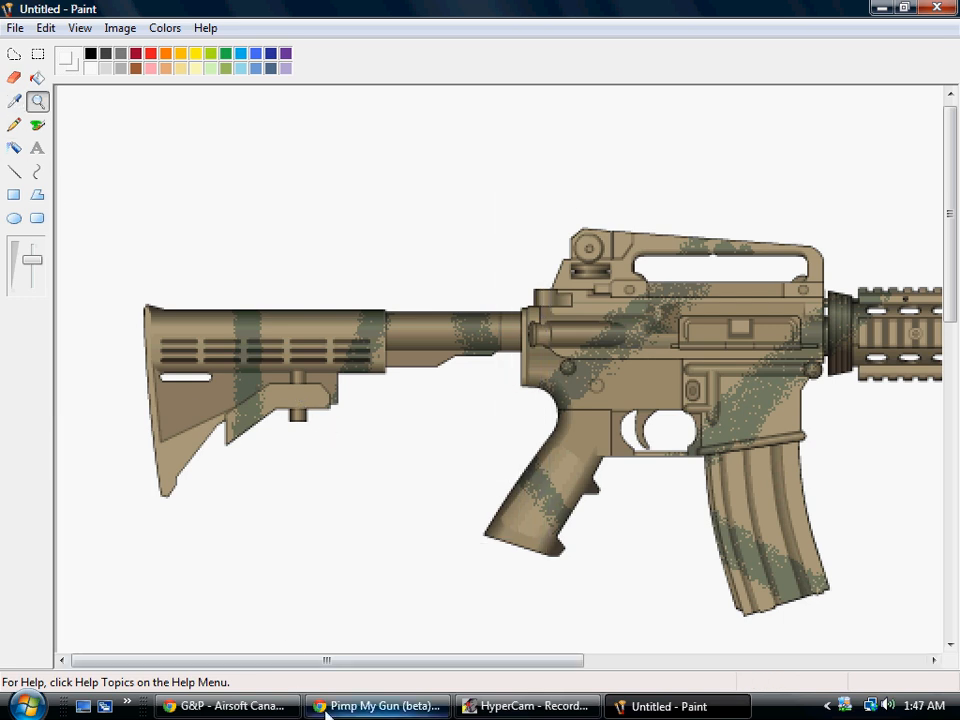
Switch to Pimp My Gun, set all four colours of every rifle part to grey 666666, and switch back to Paint
{"action": "left_click", "coordinate": [375, 705]}
{"action": "left_click_drag", "start_coordinate": [786, 495], "coordinate": [20, 288]}
{"action": "left_click", "coordinate": [257, 230]}
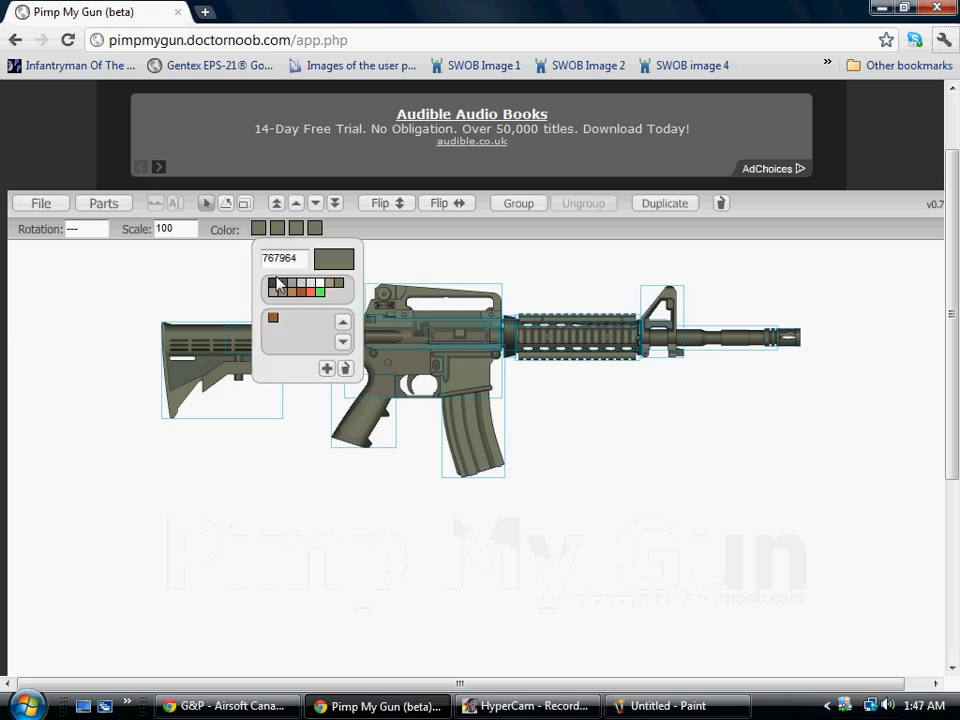
{"action": "left_click", "coordinate": [285, 290]}
{"action": "left_click", "coordinate": [279, 231]}
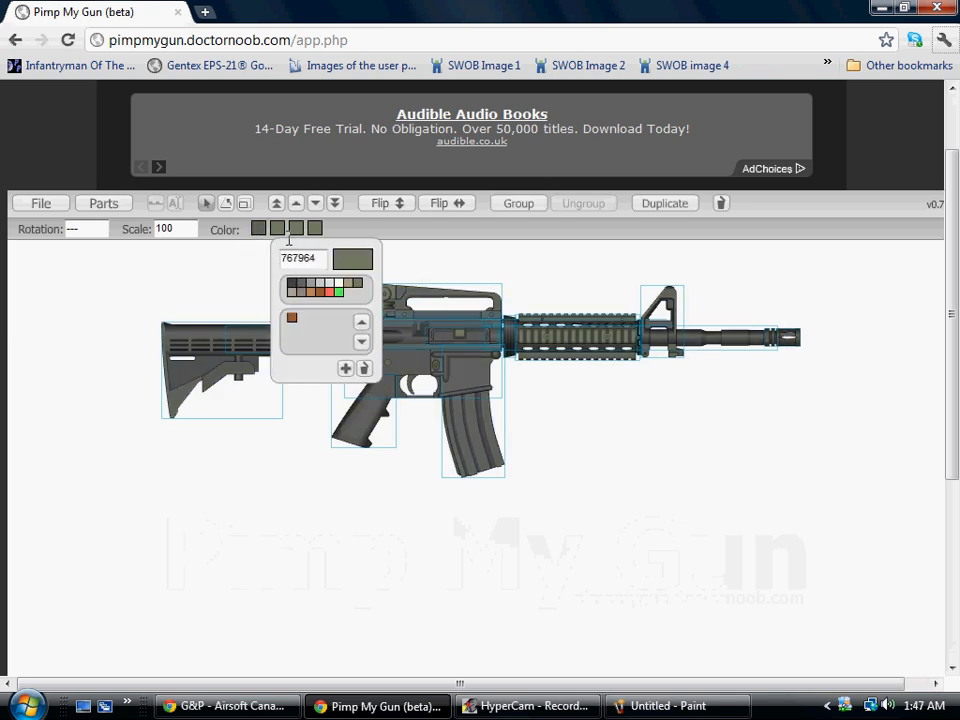
{"action": "left_click", "coordinate": [300, 283]}
{"action": "left_click", "coordinate": [294, 230]}
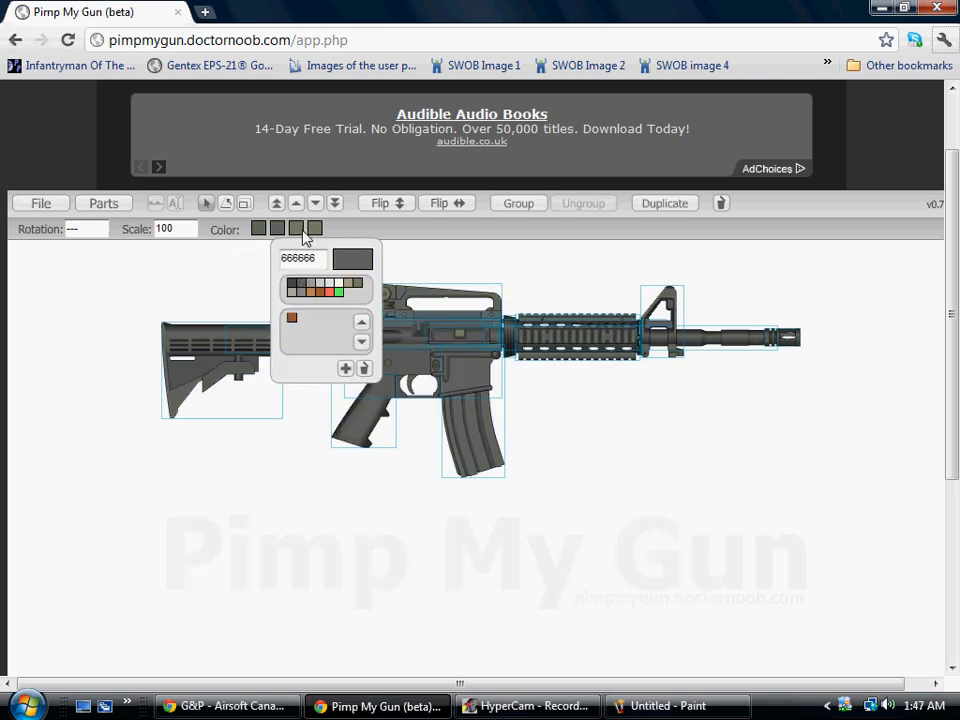
{"action": "left_click", "coordinate": [314, 230]}
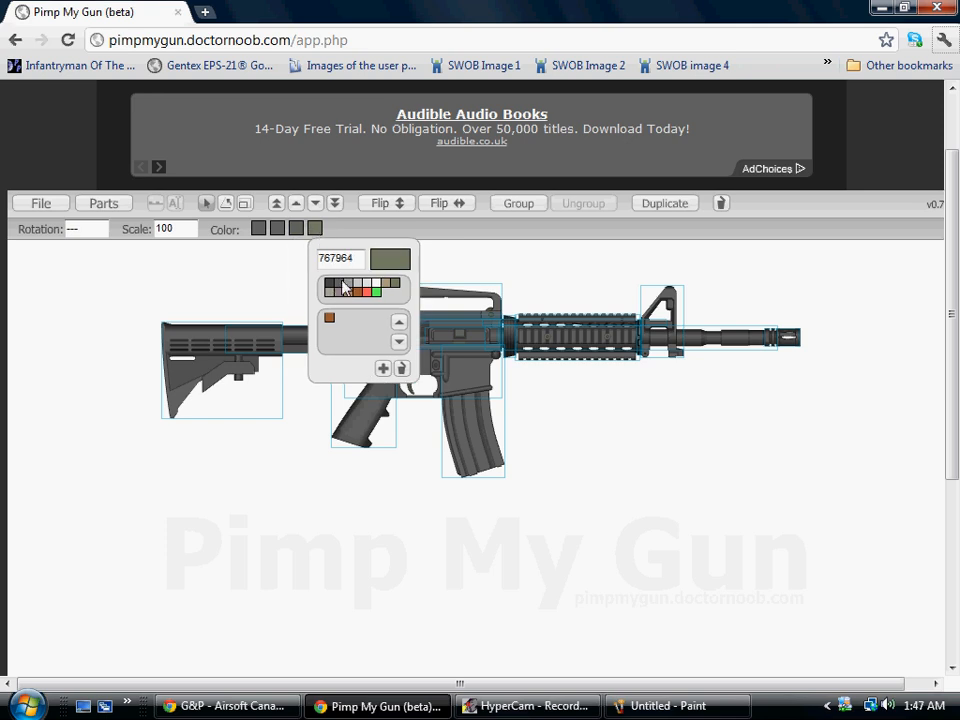
{"action": "left_click", "coordinate": [343, 287]}
{"action": "left_click", "coordinate": [531, 283]}
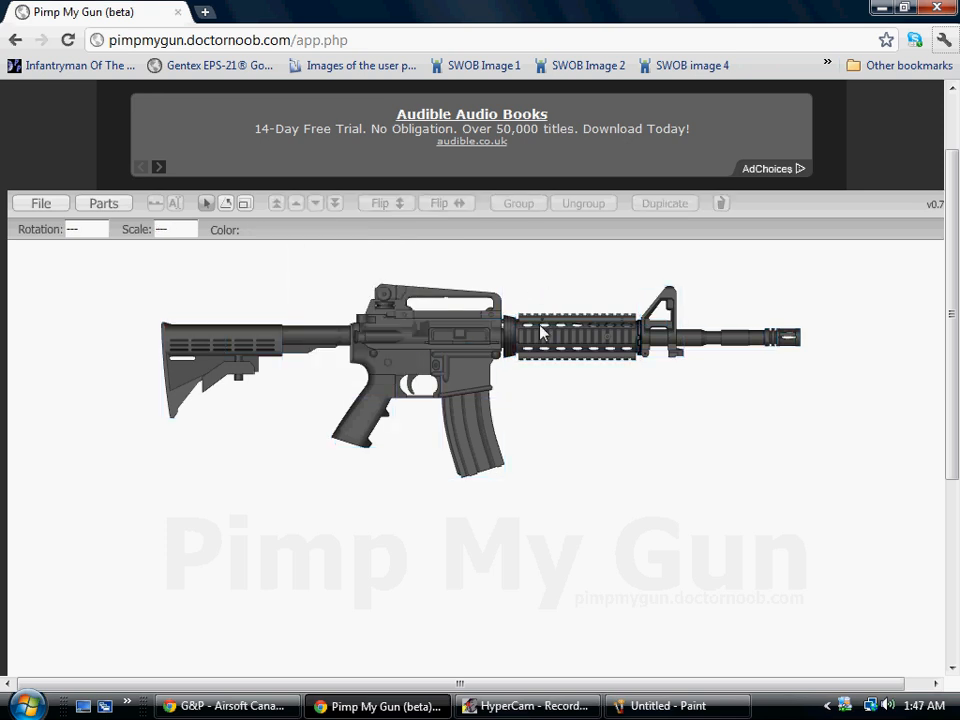
{"action": "left_click", "coordinate": [659, 706]}
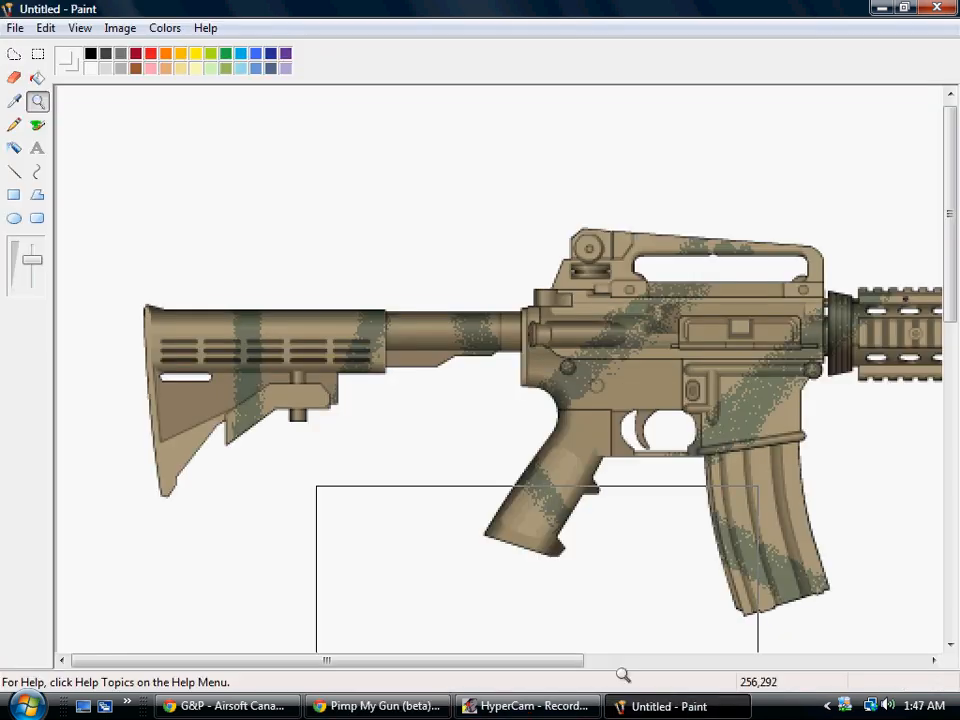
{"action": "left_click", "coordinate": [235, 259]}
{"action": "key", "text": "ctrl+v"}
{"action": "left_click_drag", "start_coordinate": [241, 210], "coordinate": [246, 311]}
{"action": "key", "text": "ctrl+z"}
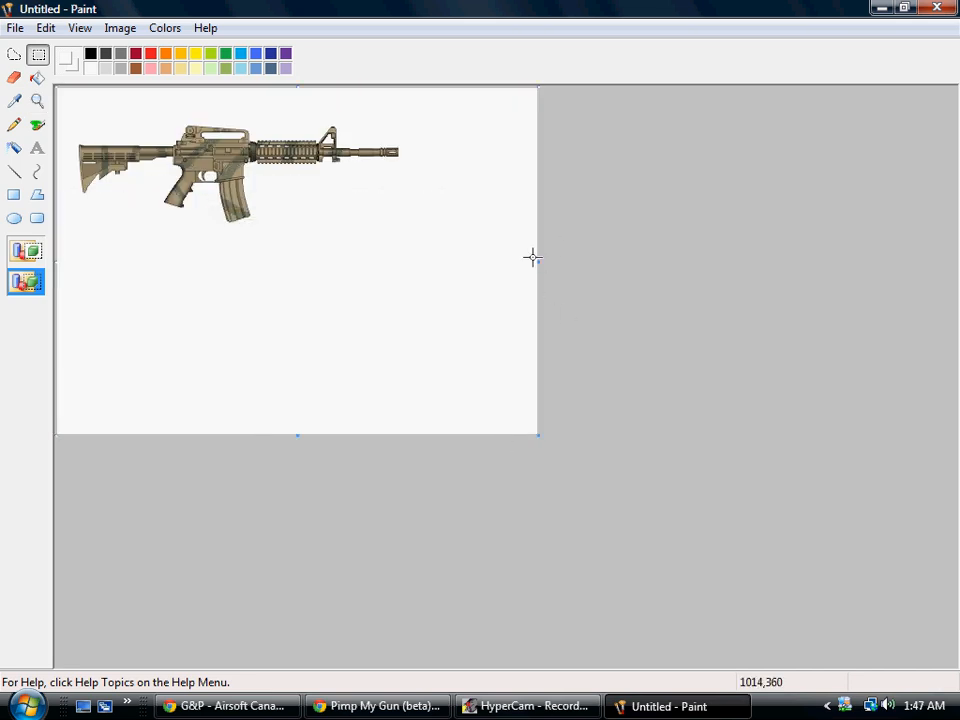
Enlarge the canvas, paste the screenshot of the grey rifle, and move it clear of the camouflage rifle
{"action": "left_click_drag", "start_coordinate": [538, 436], "coordinate": [779, 622]}
{"action": "key", "text": "ctrl+v"}
{"action": "left_click_drag", "start_coordinate": [233, 222], "coordinate": [485, 479]}
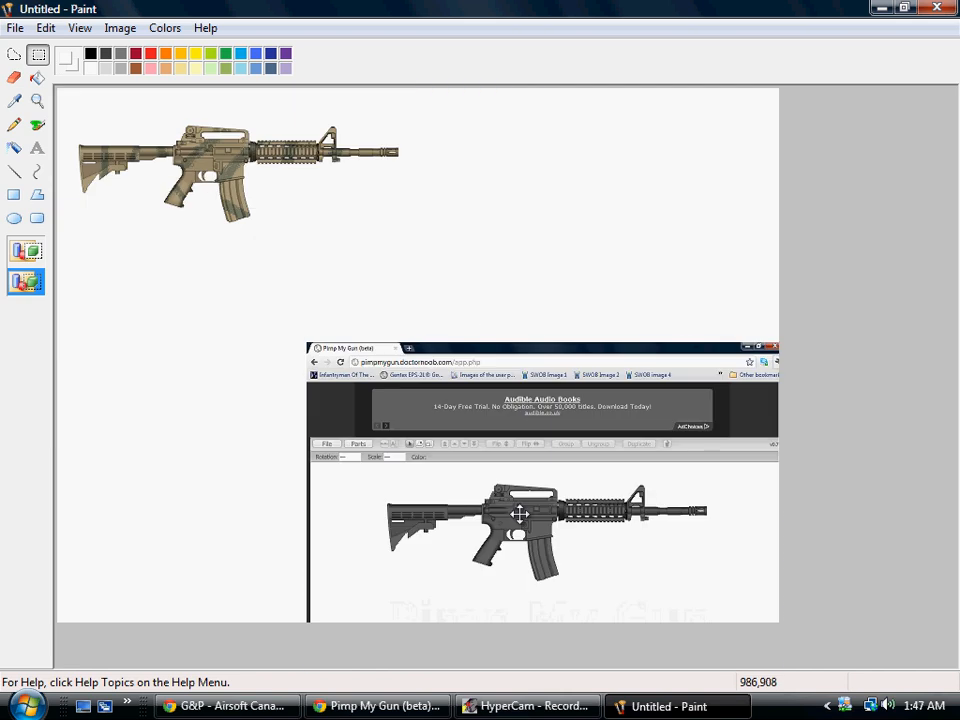
Move the grey rifle out of the pasted screenshot onto blank canvas and delete the leftover screenshot
{"action": "left_click_drag", "start_coordinate": [377, 479], "coordinate": [728, 577]}
{"action": "left_click_drag", "start_coordinate": [567, 563], "coordinate": [619, 297]}
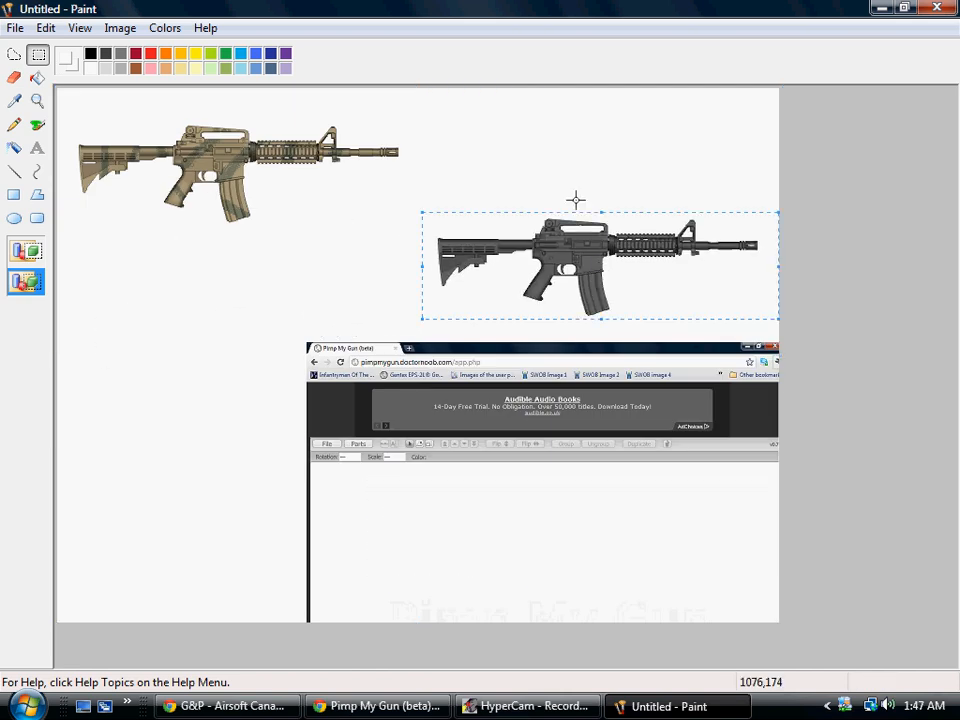
{"action": "left_click", "coordinate": [441, 352]}
{"action": "left_click_drag", "start_coordinate": [278, 337], "coordinate": [840, 652]}
{"action": "key", "text": "Delete"}
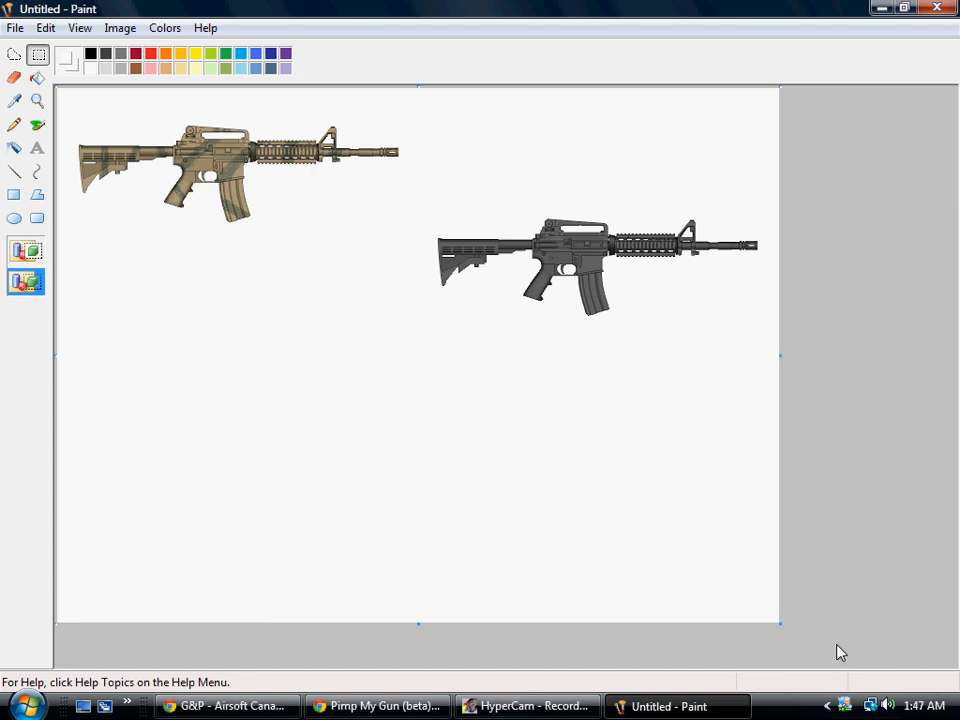
Airbrush white speckles at the largest spray size onto the camouflage rifle's lower stock, receiver edges and carrying handle
{"action": "left_click", "coordinate": [37, 101]}
{"action": "left_click", "coordinate": [282, 232]}
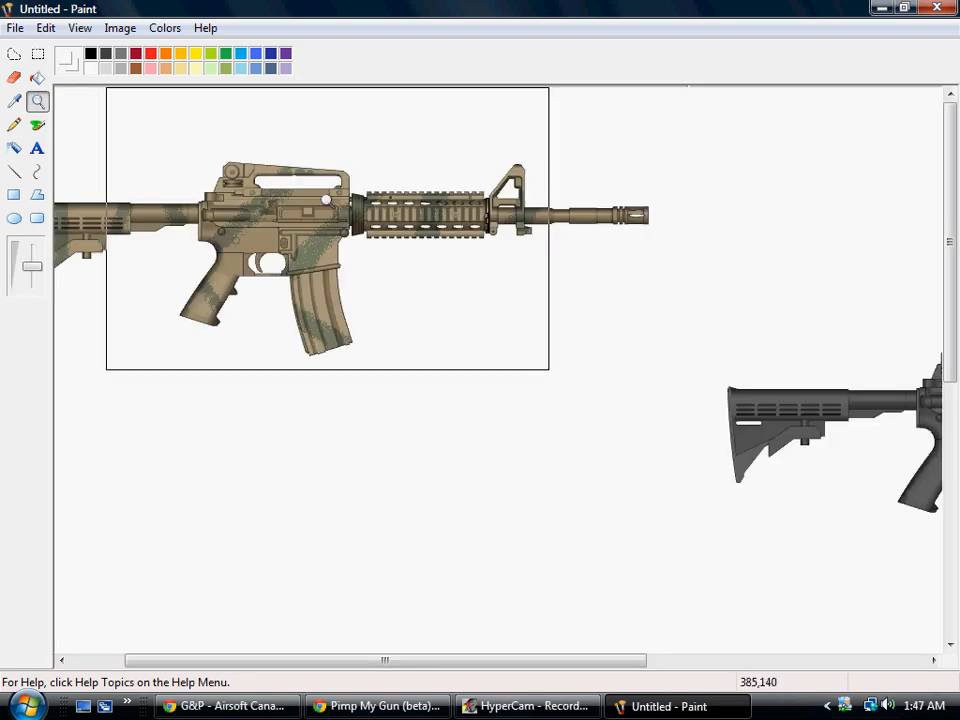
{"action": "left_click", "coordinate": [328, 228]}
{"action": "right_click", "coordinate": [310, 317]}
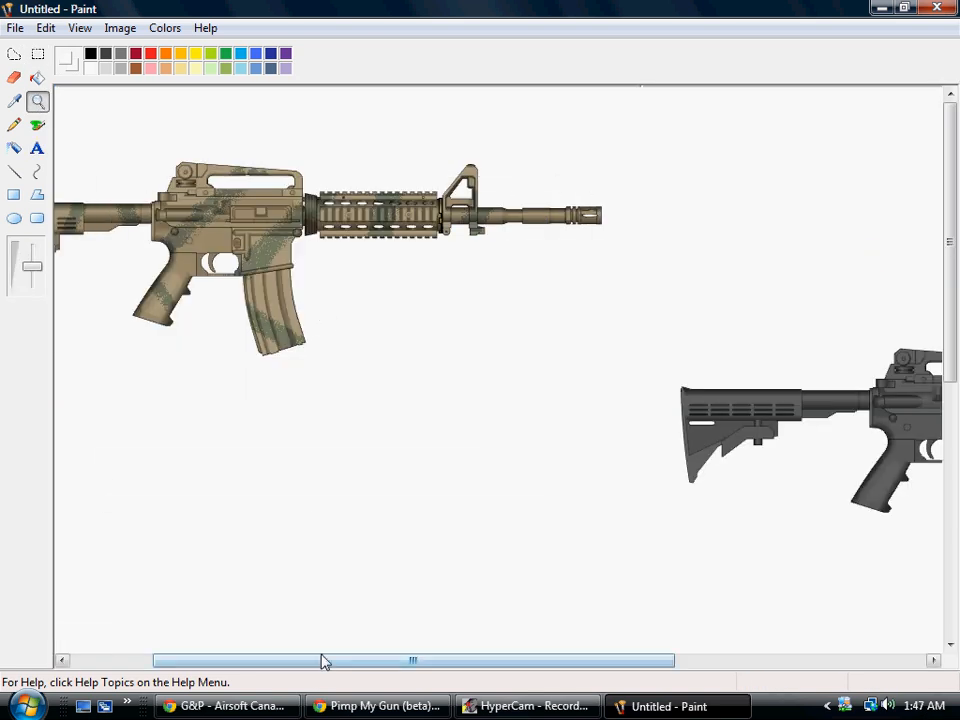
{"action": "scroll", "coordinate": [176, 664], "scroll_direction": "left", "scroll_amount": 5}
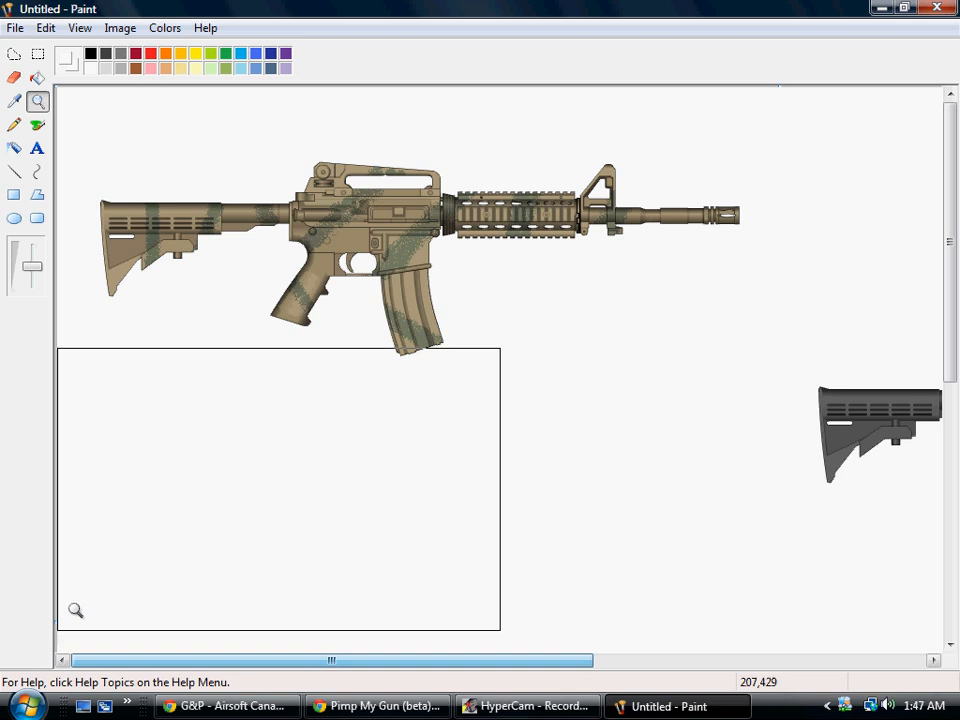
{"action": "left_click", "coordinate": [280, 290]}
{"action": "scroll", "coordinate": [318, 295], "scroll_direction": "up", "scroll_amount": 3}
{"action": "left_click_drag", "start_coordinate": [228, 660], "coordinate": [104, 655]}
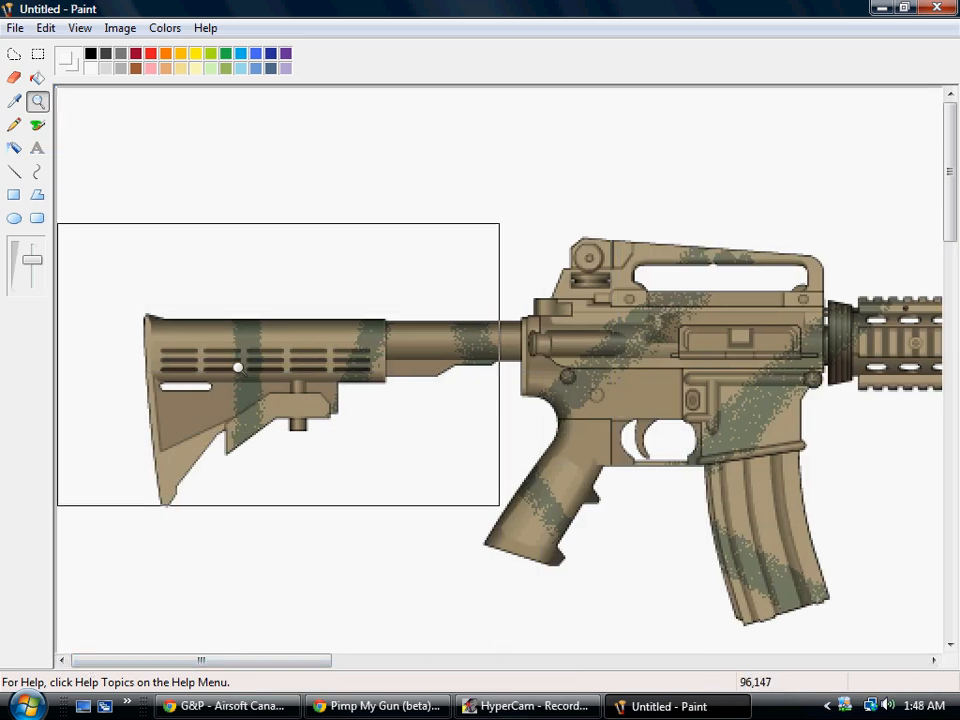
{"action": "left_click", "coordinate": [15, 147]}
{"action": "left_click", "coordinate": [29, 283]}
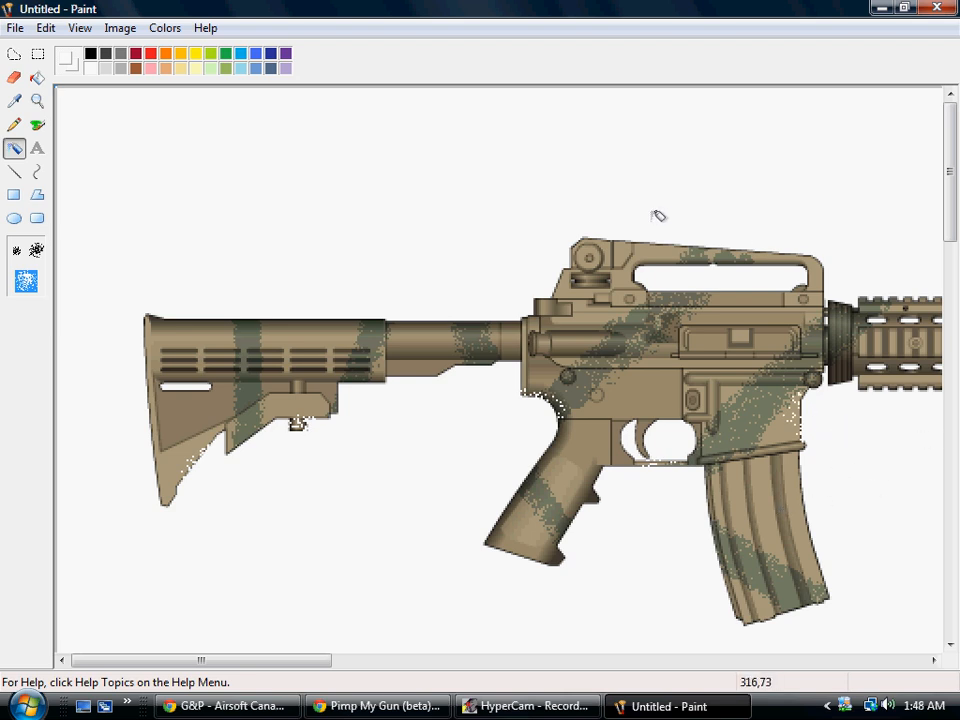
{"action": "mouse_move", "coordinate": [645, 244]}
{"action": "left_mouse_down"}
{"action": "mouse_move", "coordinate": [717, 238]}
{"action": "mouse_move", "coordinate": [816, 251]}
{"action": "left_mouse_up"}
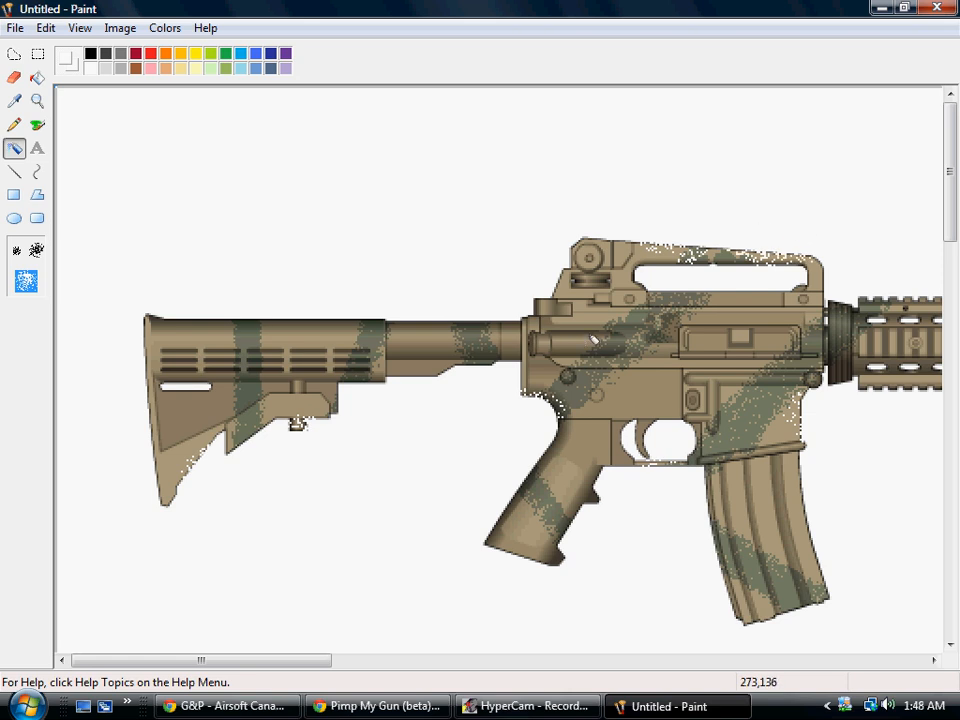
{"action": "mouse_move", "coordinate": [581, 344]}
{"action": "left_mouse_down"}
{"action": "mouse_move", "coordinate": [558, 341]}
{"action": "mouse_move", "coordinate": [636, 345]}
{"action": "left_mouse_up"}
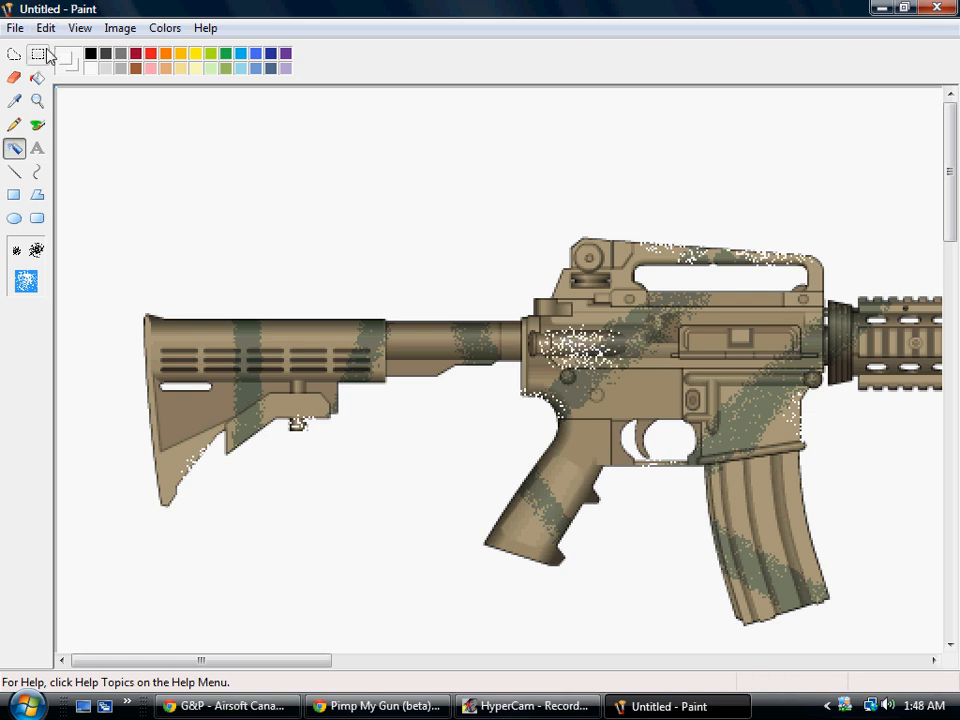
{"action": "key", "text": "ctrl+z"}
{"action": "key", "text": "ctrl+z"}
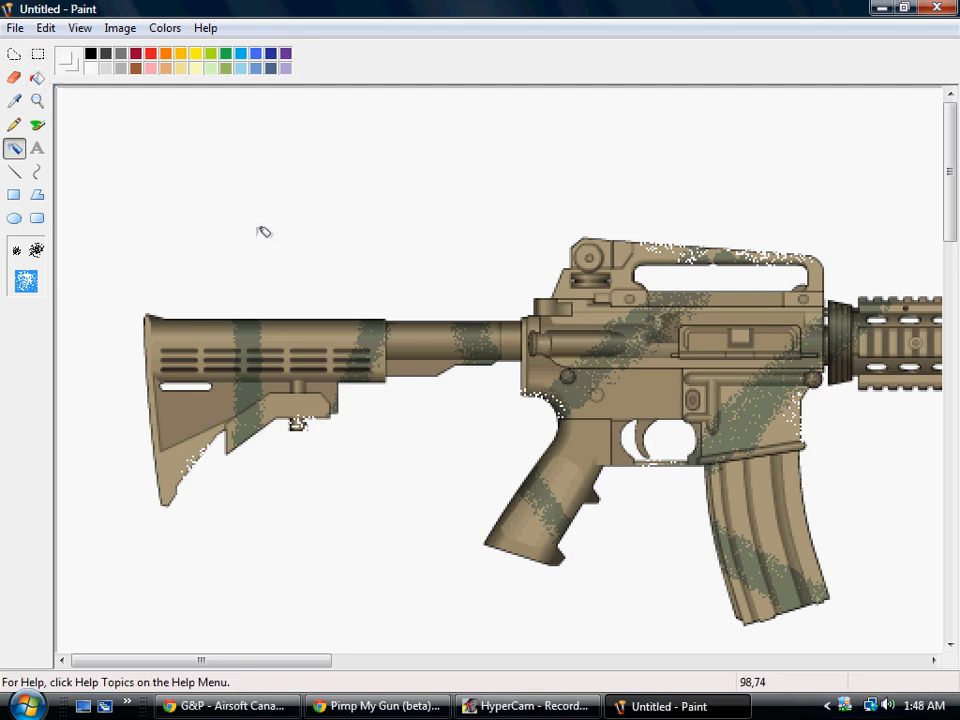
Spray white speckles along the upper edge of the stock and buffer tube and over the railed handguard
{"action": "left_click_drag", "start_coordinate": [244, 291], "coordinate": [439, 299]}
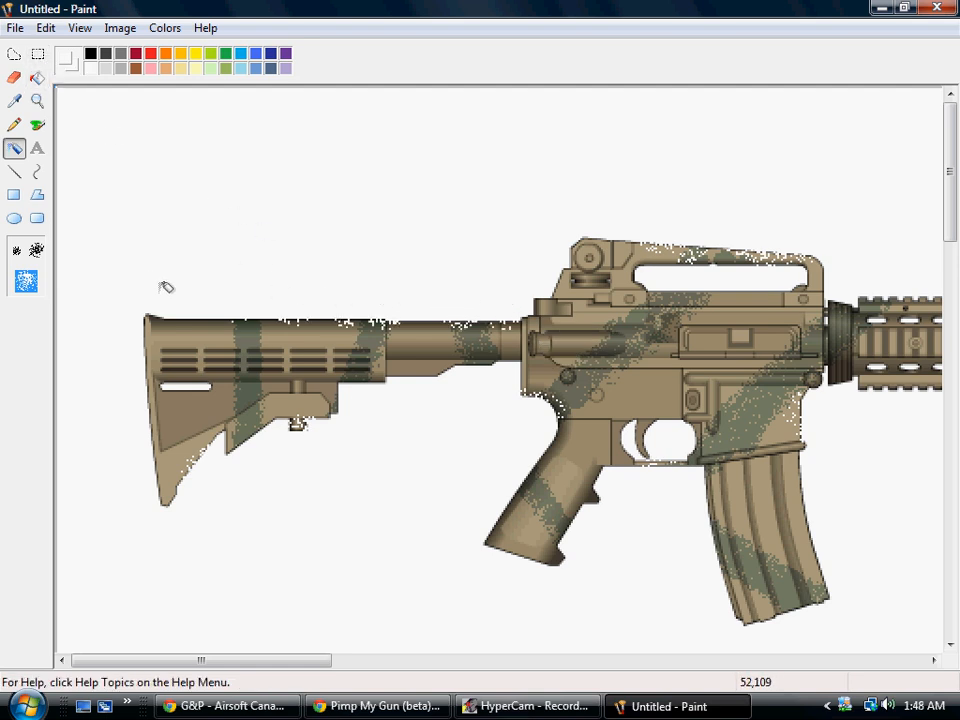
{"action": "mouse_move", "coordinate": [140, 289]}
{"action": "left_mouse_down"}
{"action": "mouse_move", "coordinate": [292, 297]}
{"action": "mouse_move", "coordinate": [135, 289]}
{"action": "mouse_move", "coordinate": [349, 295]}
{"action": "left_mouse_up"}
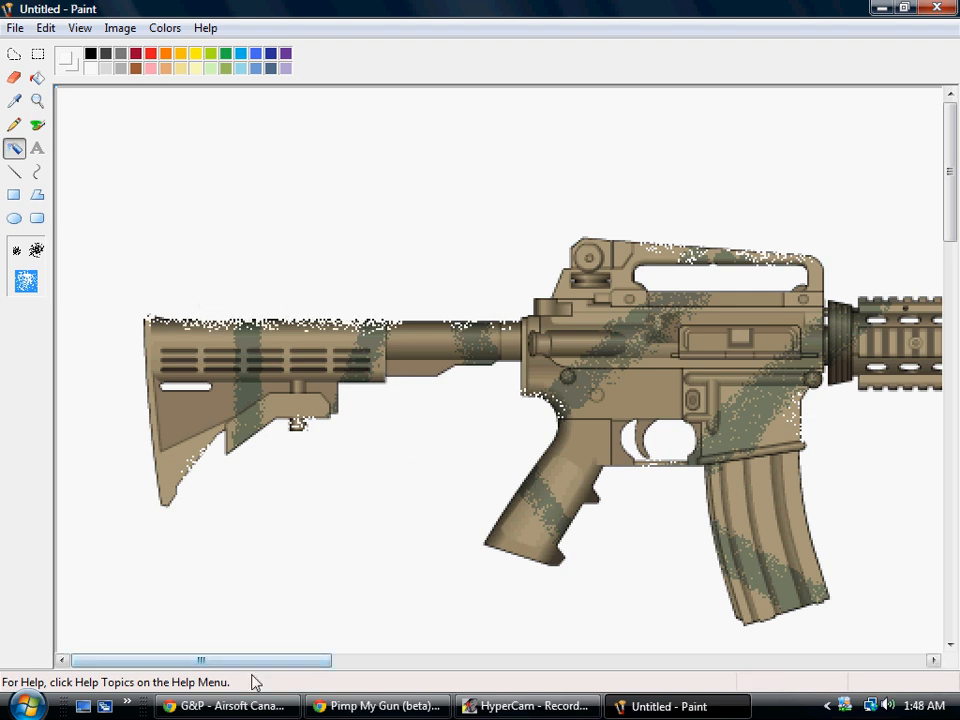
{"action": "left_click_drag", "start_coordinate": [253, 661], "coordinate": [390, 652]}
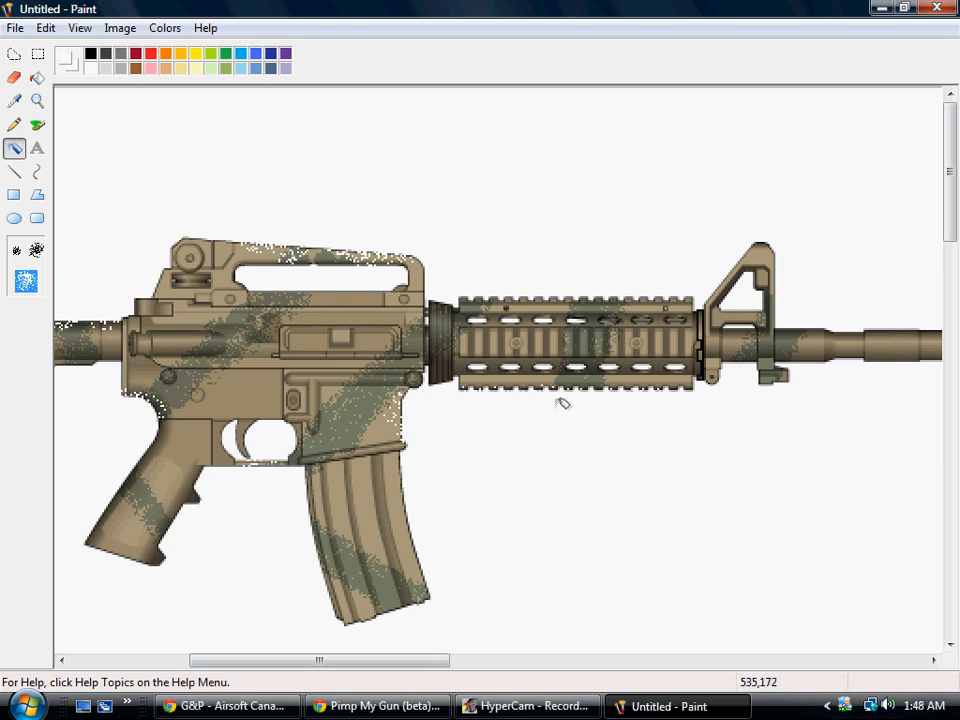
{"action": "mouse_move", "coordinate": [473, 393]}
{"action": "left_mouse_down"}
{"action": "mouse_move", "coordinate": [705, 399]}
{"action": "mouse_move", "coordinate": [476, 285]}
{"action": "mouse_move", "coordinate": [514, 278]}
{"action": "mouse_move", "coordinate": [508, 304]}
{"action": "mouse_move", "coordinate": [589, 343]}
{"action": "mouse_move", "coordinate": [555, 341]}
{"action": "mouse_move", "coordinate": [650, 325]}
{"action": "left_mouse_up"}
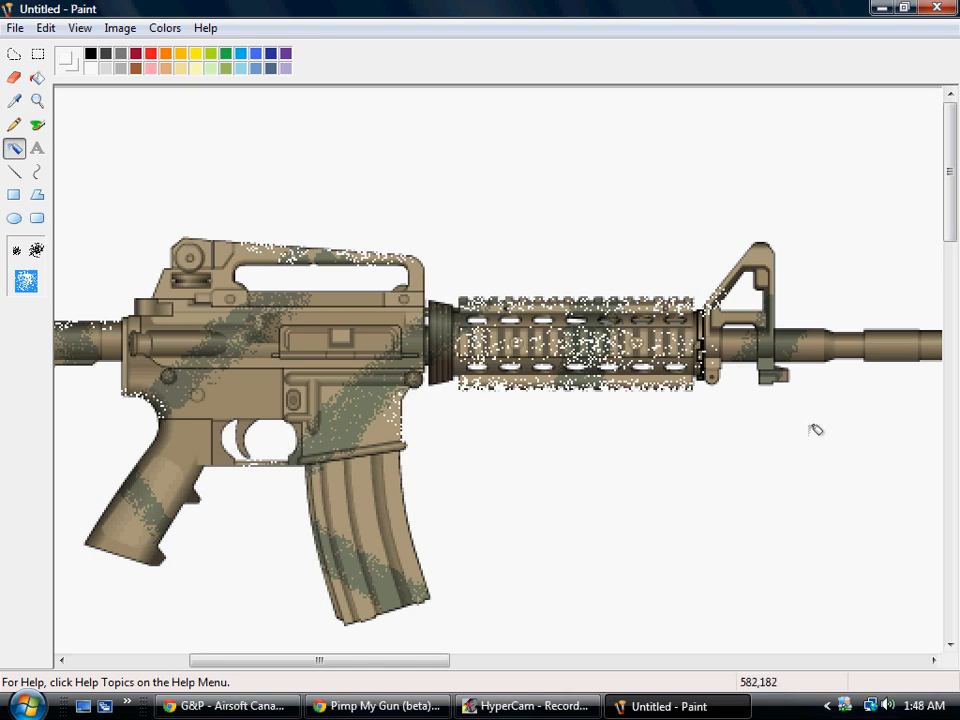
Select the whole white-speckled camouflage rifle and overlay it transparently on the grey rifle so that both outlines line up exactly
{"action": "left_click_drag", "start_coordinate": [311, 662], "coordinate": [216, 650]}
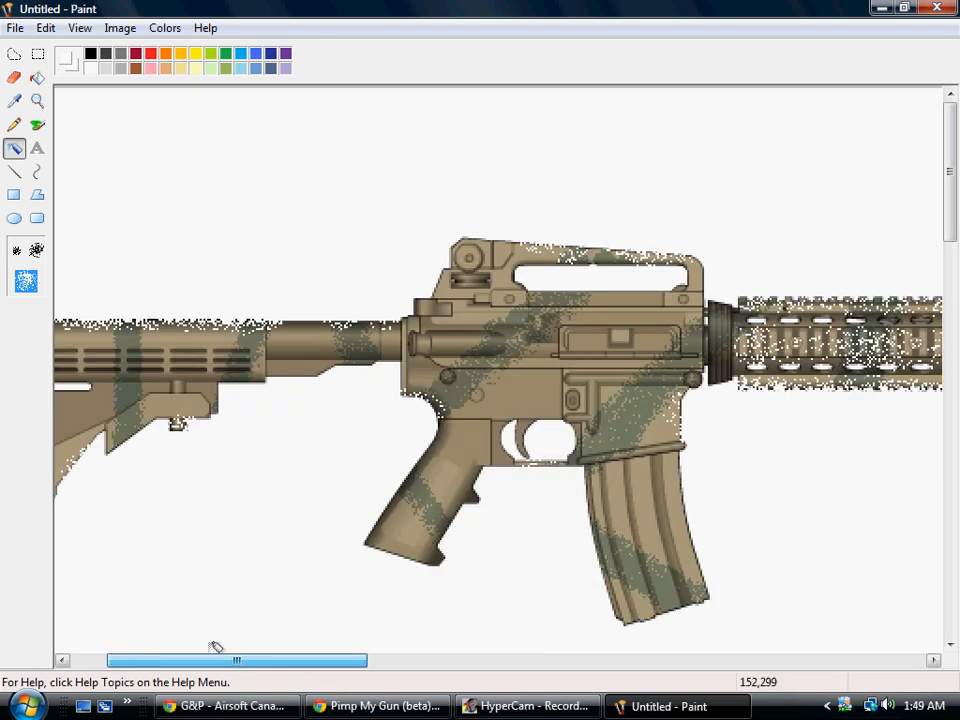
{"action": "left_click", "coordinate": [37, 100]}
{"action": "right_click", "coordinate": [210, 182]}
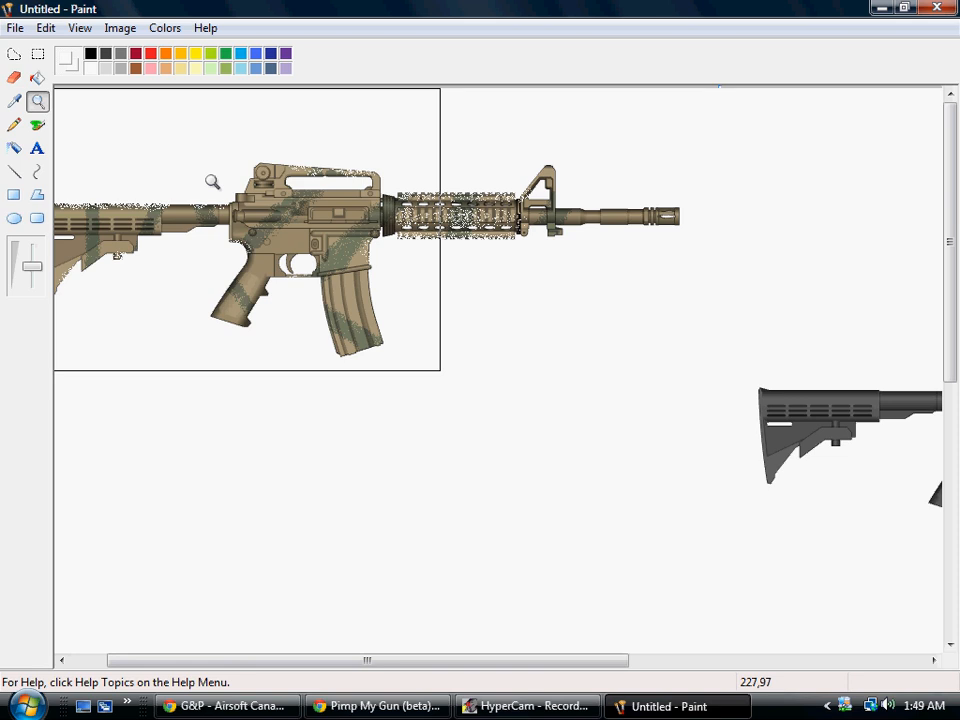
{"action": "right_click", "coordinate": [251, 242]}
{"action": "left_click", "coordinate": [173, 189]}
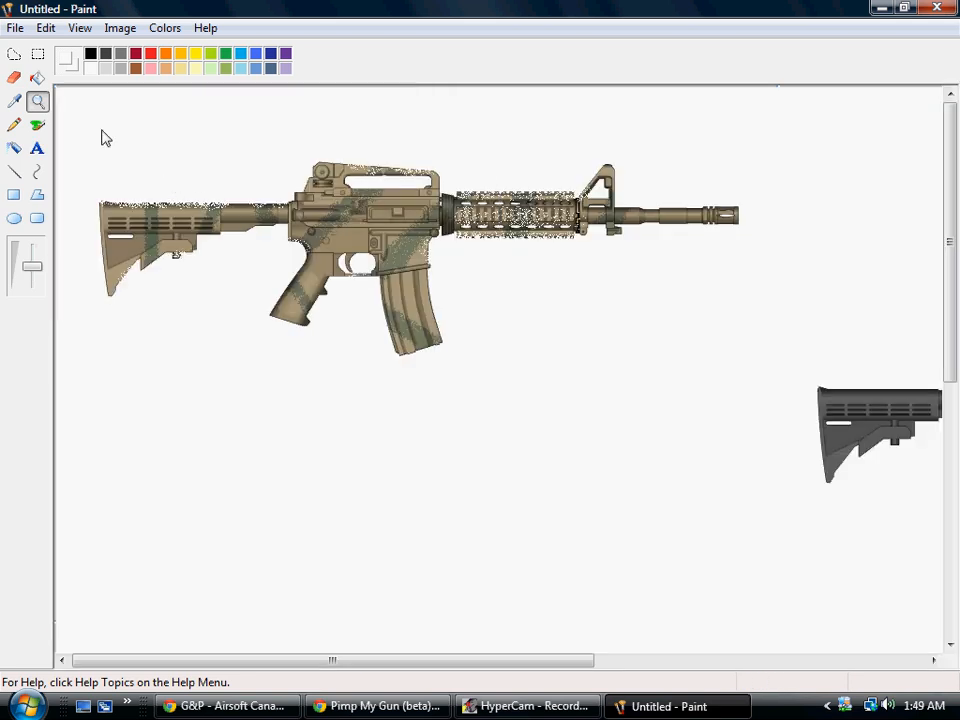
{"action": "left_click", "coordinate": [40, 56]}
{"action": "left_click_drag", "start_coordinate": [770, 135], "coordinate": [30, 368]}
{"action": "left_click_drag", "start_coordinate": [332, 660], "coordinate": [527, 659]}
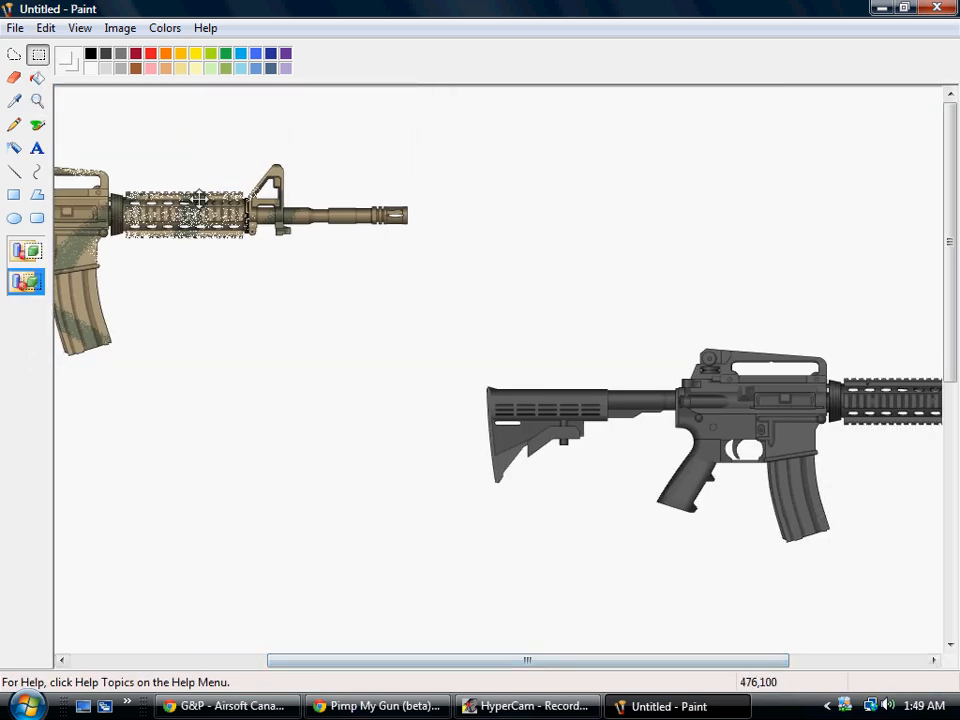
{"action": "left_click_drag", "start_coordinate": [152, 171], "coordinate": [640, 320]}
{"action": "left_click_drag", "start_coordinate": [418, 660], "coordinate": [569, 664]}
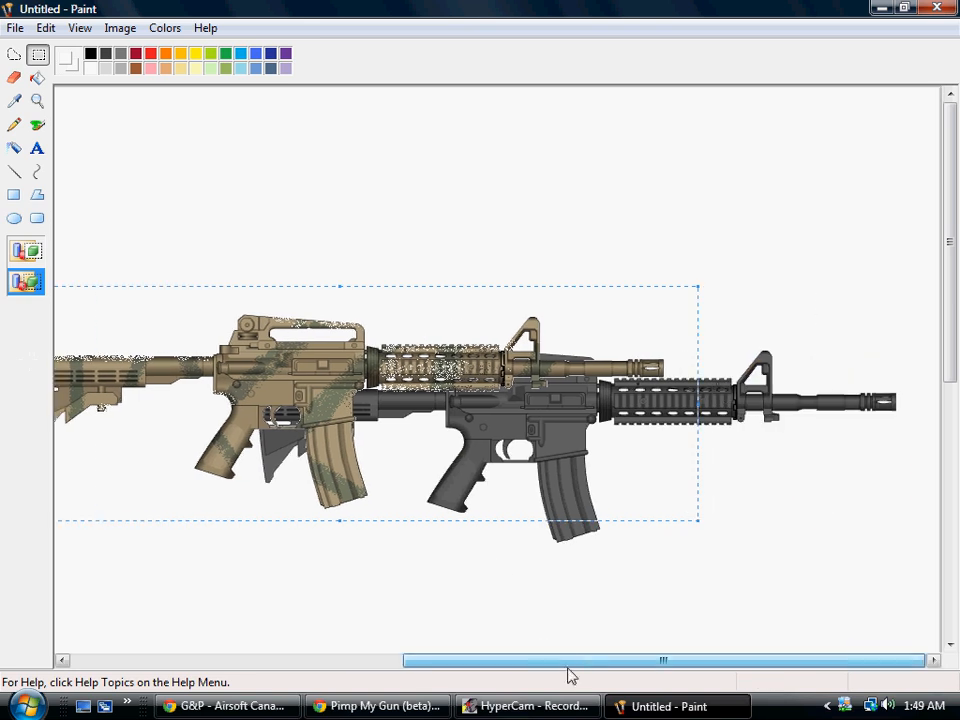
{"action": "left_click_drag", "start_coordinate": [260, 386], "coordinate": [542, 414]}
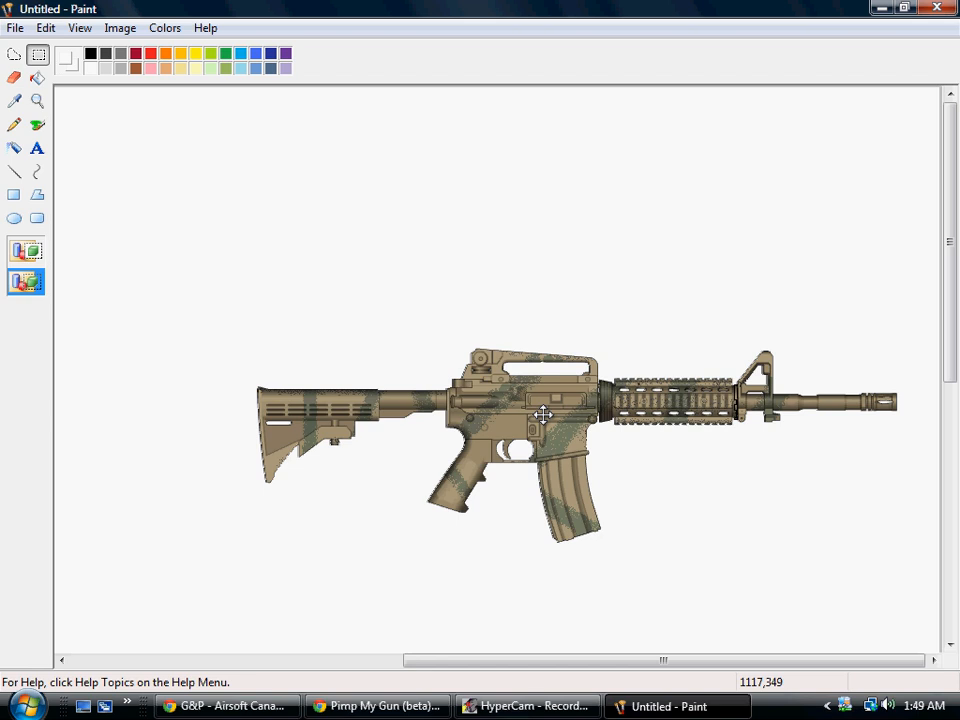
Select the merged rifle and move it to the blank upper-left area of the canvas
{"action": "left_click_drag", "start_coordinate": [213, 279], "coordinate": [912, 587]}
{"action": "left_click_drag", "start_coordinate": [564, 669], "coordinate": [290, 660]}
{"action": "left_click_drag", "start_coordinate": [869, 439], "coordinate": [257, 331]}
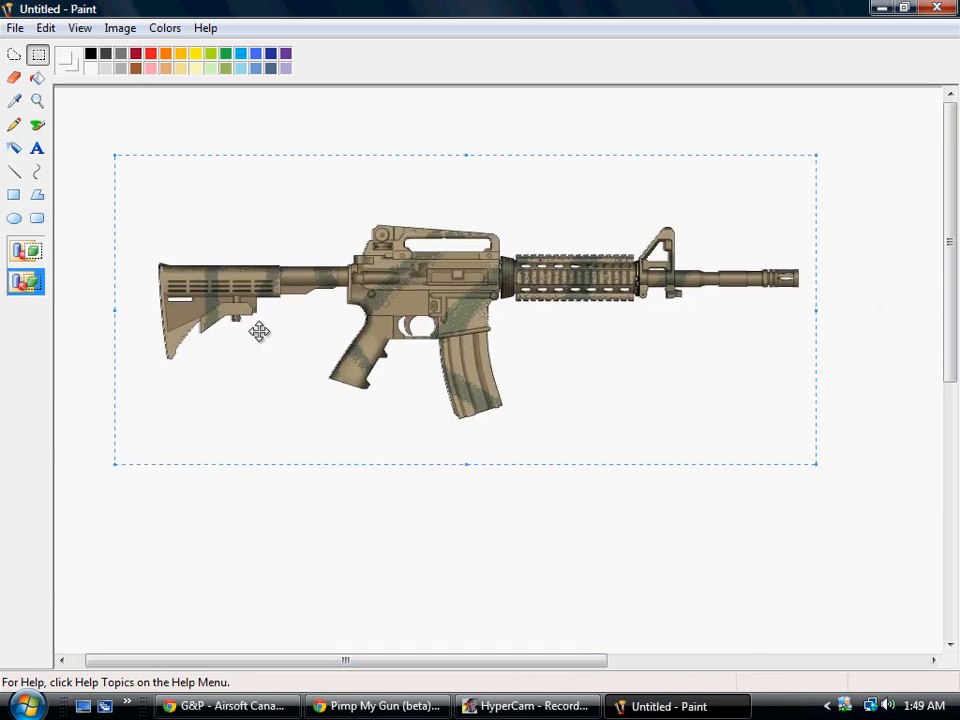
{"action": "left_click_drag", "start_coordinate": [405, 414], "coordinate": [360, 346]}
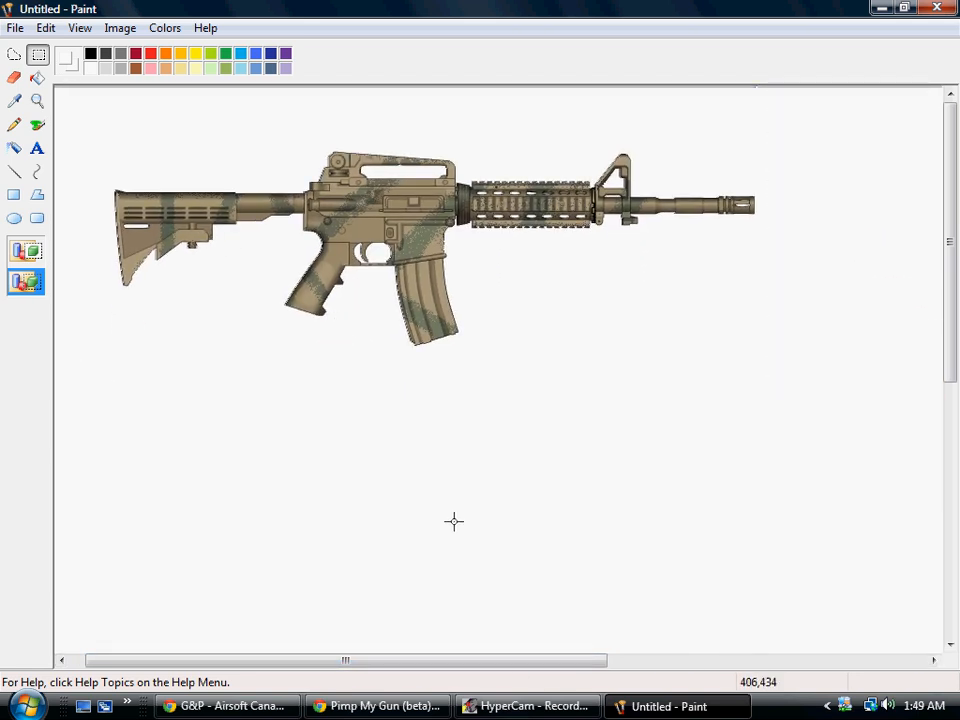
Examine the merged rifle's receiver, carrying handle and stock up close
{"action": "left_click", "coordinate": [37, 101]}
{"action": "left_click", "coordinate": [419, 240]}
{"action": "scroll", "coordinate": [430, 352], "scroll_direction": "up", "scroll_amount": 3}
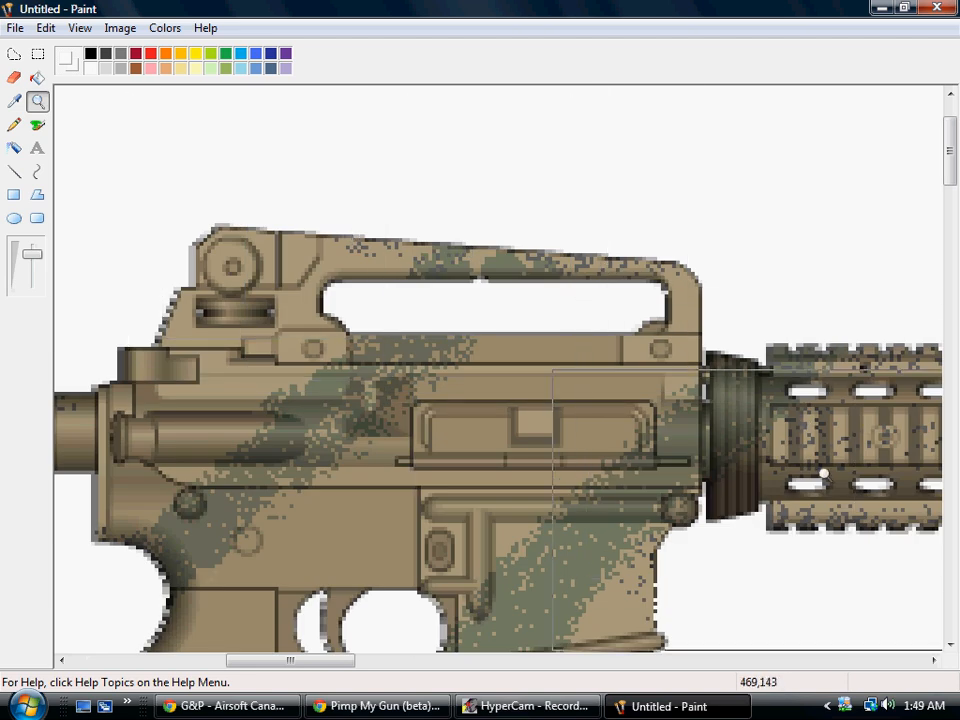
{"action": "left_click_drag", "start_coordinate": [284, 659], "coordinate": [176, 661]}
{"action": "scroll", "coordinate": [505, 412], "scroll_direction": "down", "scroll_amount": 3}
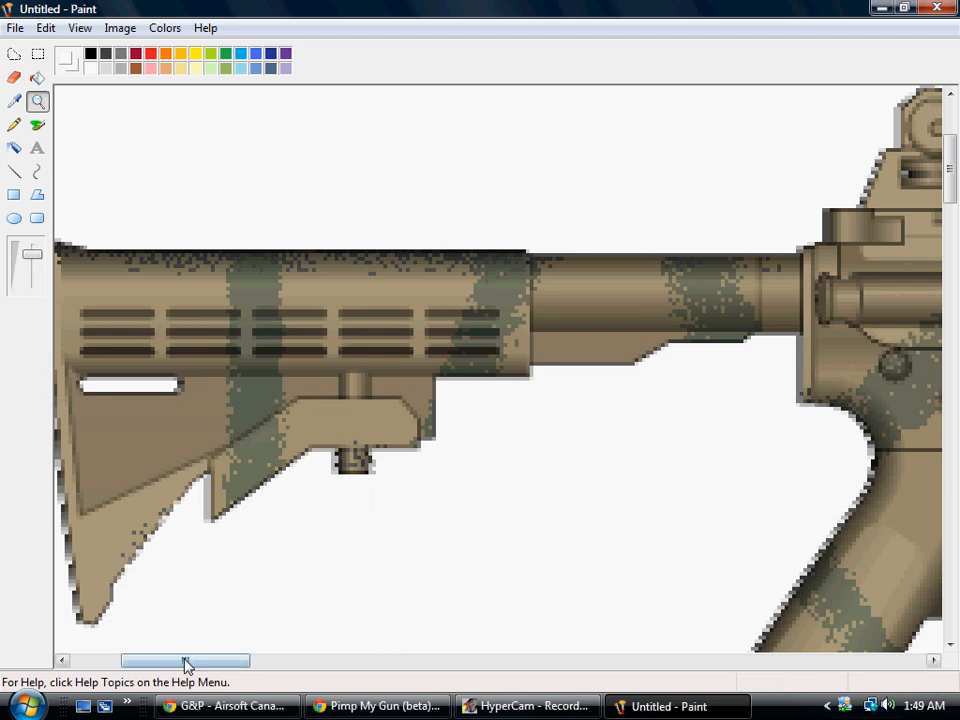
{"action": "left_click_drag", "start_coordinate": [184, 663], "coordinate": [312, 666]}
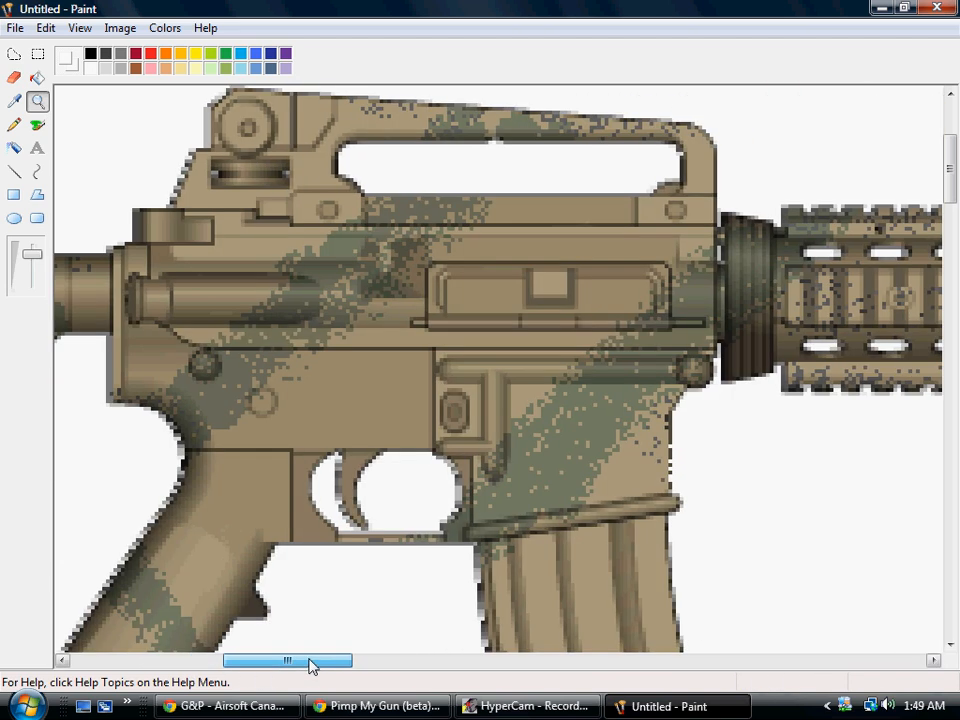
{"action": "scroll", "coordinate": [64, 167], "scroll_direction": "up", "scroll_amount": 3}
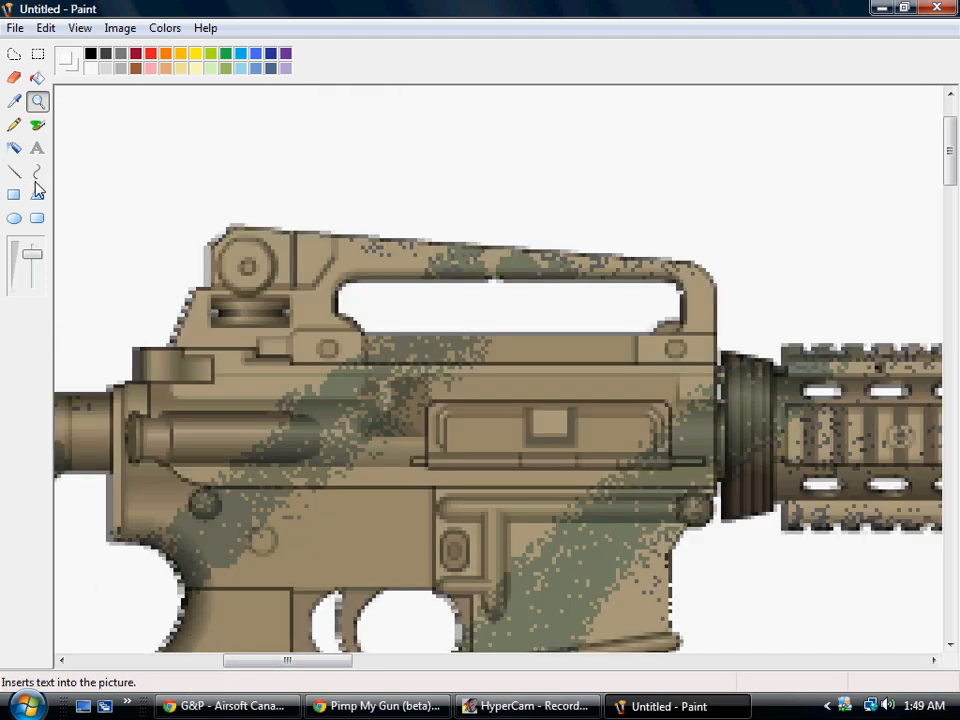
Draw light grey wear marks with the Pencil on the muzzle tip, the front sight's sloped edge and the trigger
{"action": "left_click", "coordinate": [15, 127]}
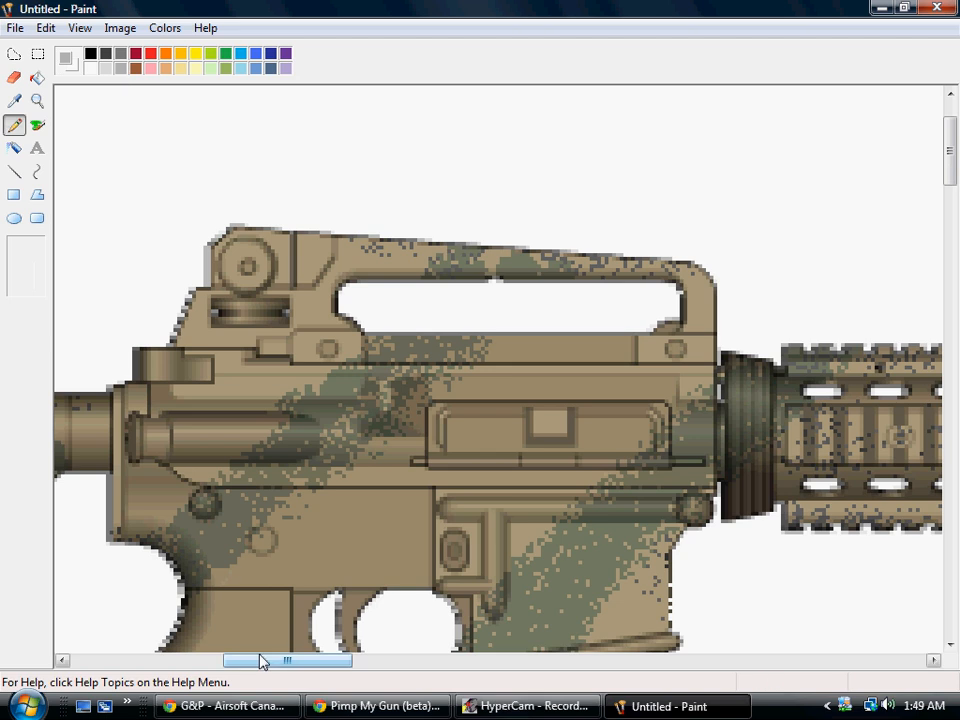
{"action": "left_click_drag", "start_coordinate": [261, 660], "coordinate": [487, 657]}
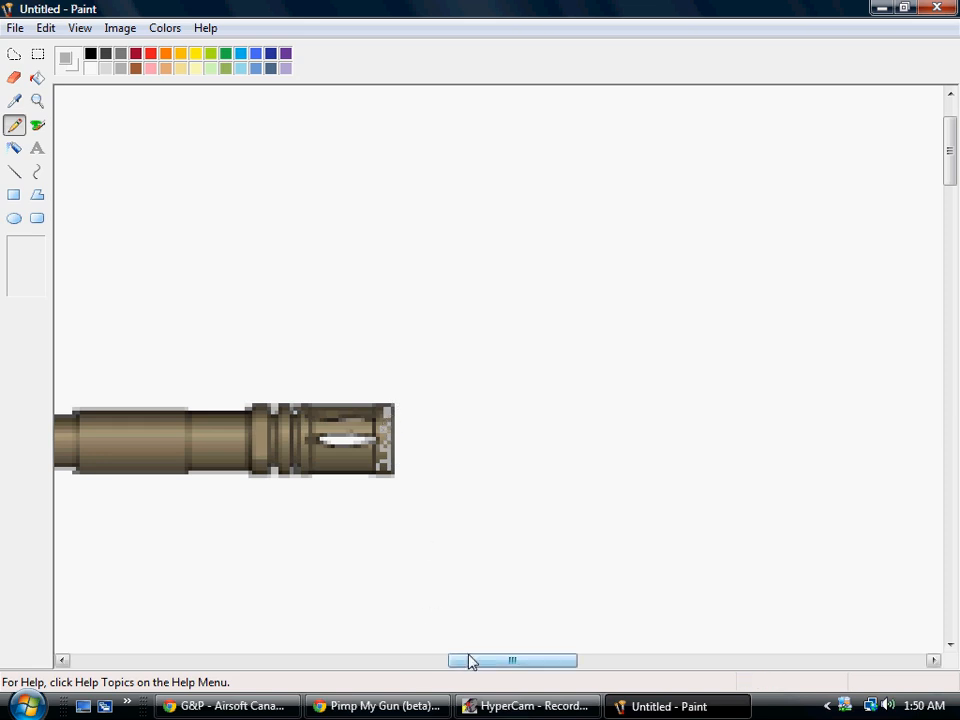
{"action": "left_click_drag", "start_coordinate": [469, 660], "coordinate": [433, 645]}
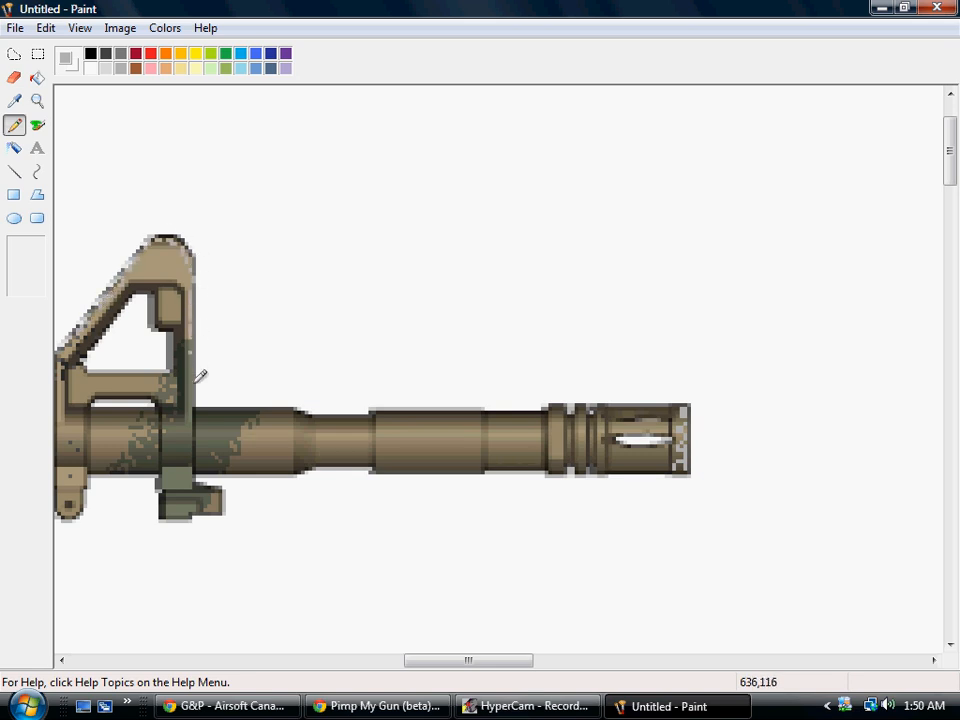
{"action": "left_click_drag", "start_coordinate": [480, 660], "coordinate": [281, 663]}
{"action": "scroll", "coordinate": [300, 487], "scroll_direction": "down", "scroll_amount": 3}
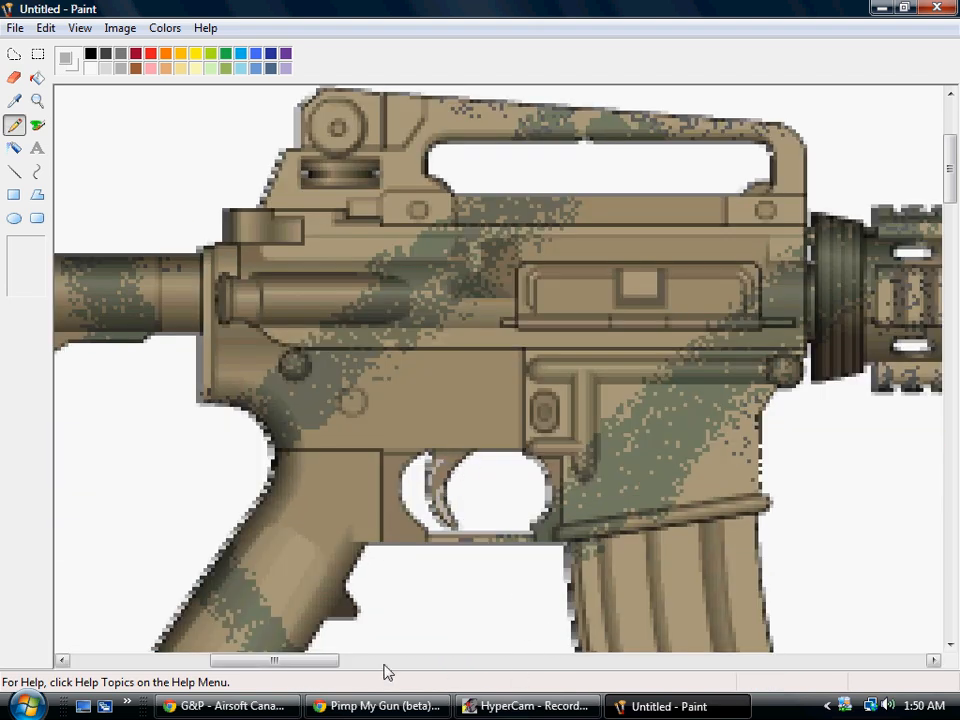
Draw short light grey scratches across the magazine, undoing the long stroke near its front edge
{"action": "scroll", "coordinate": [700, 495], "scroll_direction": "down", "scroll_amount": 3}
{"action": "scroll", "coordinate": [687, 530], "scroll_direction": "down", "scroll_amount": 3}
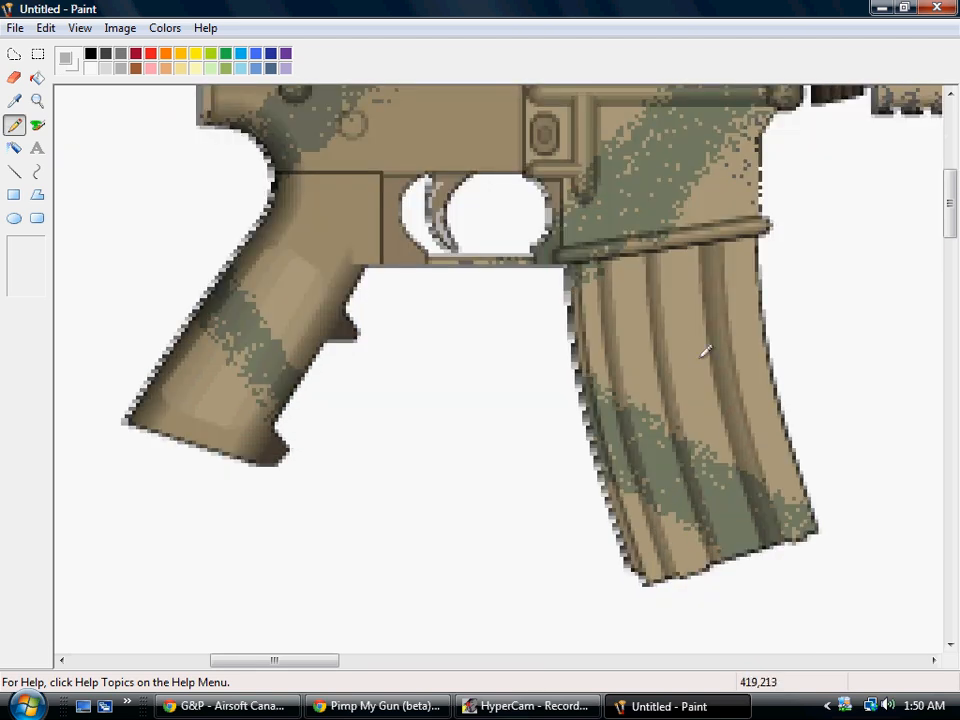
{"action": "left_click_drag", "start_coordinate": [691, 356], "coordinate": [692, 338]}
{"action": "left_click_drag", "start_coordinate": [620, 333], "coordinate": [633, 349]}
{"action": "left_click_drag", "start_coordinate": [731, 504], "coordinate": [728, 517]}
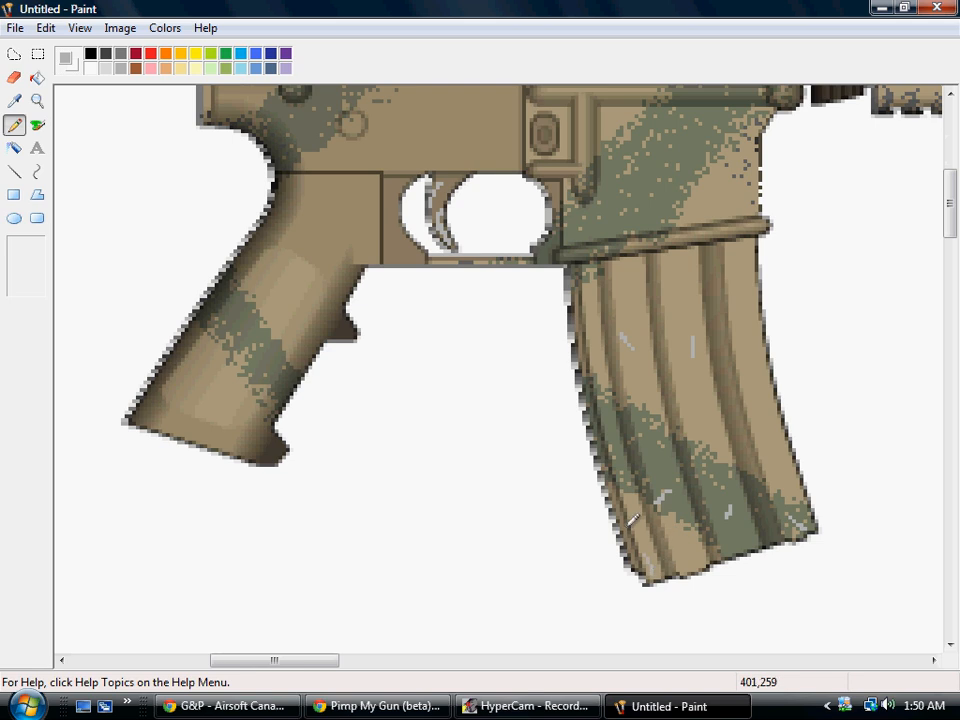
{"action": "left_click_drag", "start_coordinate": [739, 269], "coordinate": [750, 340]}
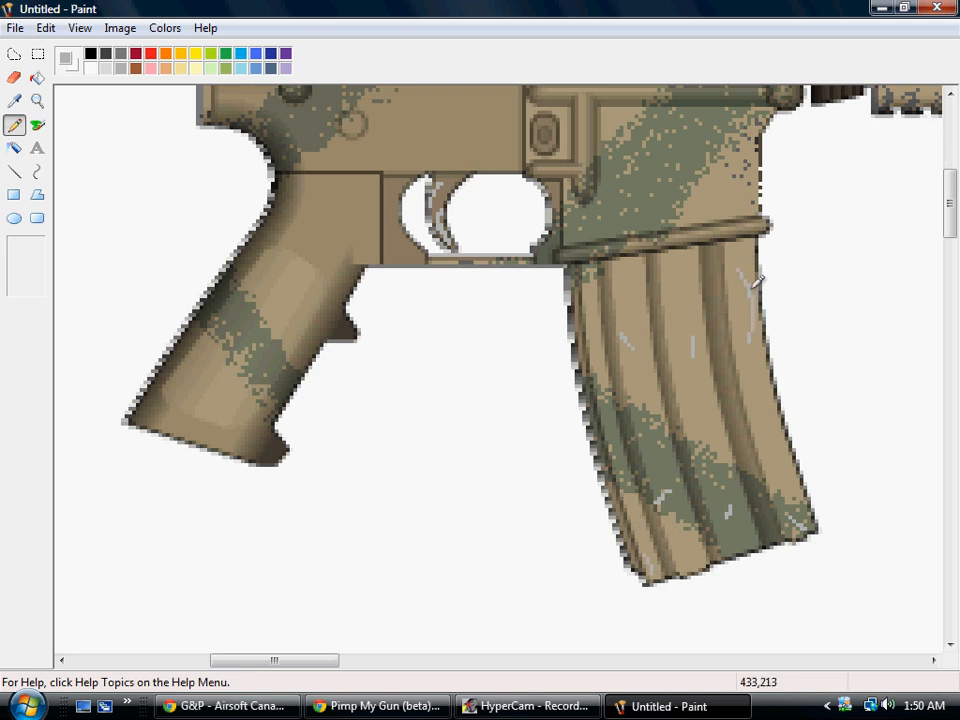
{"action": "left_click", "coordinate": [53, 27]}
{"action": "left_click", "coordinate": [71, 56]}
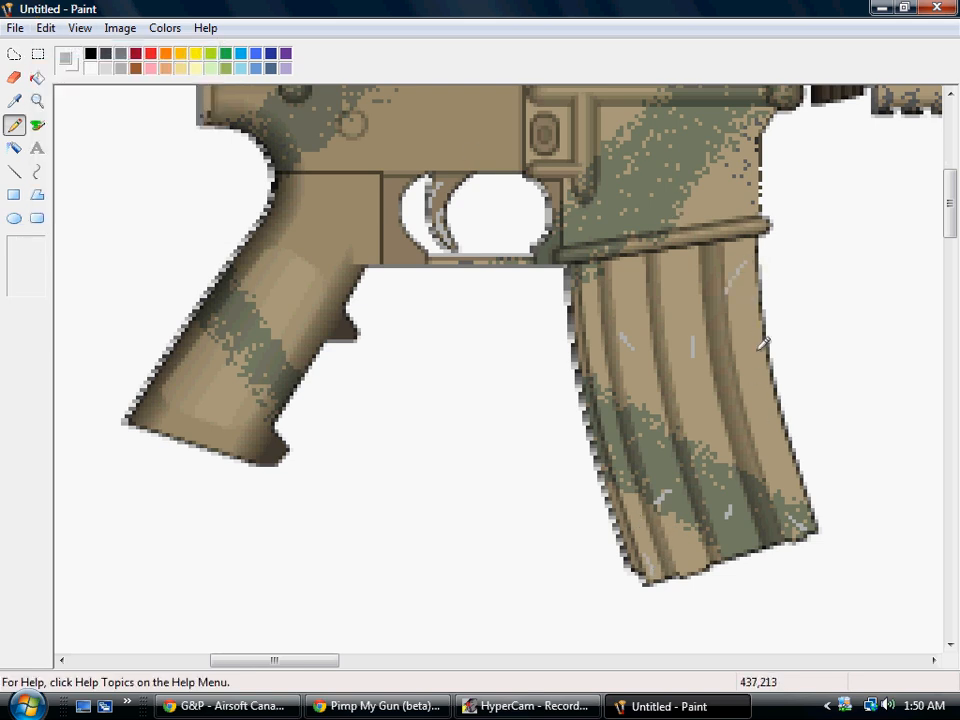
Draw two horizontal light grey scratches on the lower part of the buffer tube, just ahead of the stock
{"action": "scroll", "coordinate": [635, 360], "scroll_direction": "up", "scroll_amount": 3}
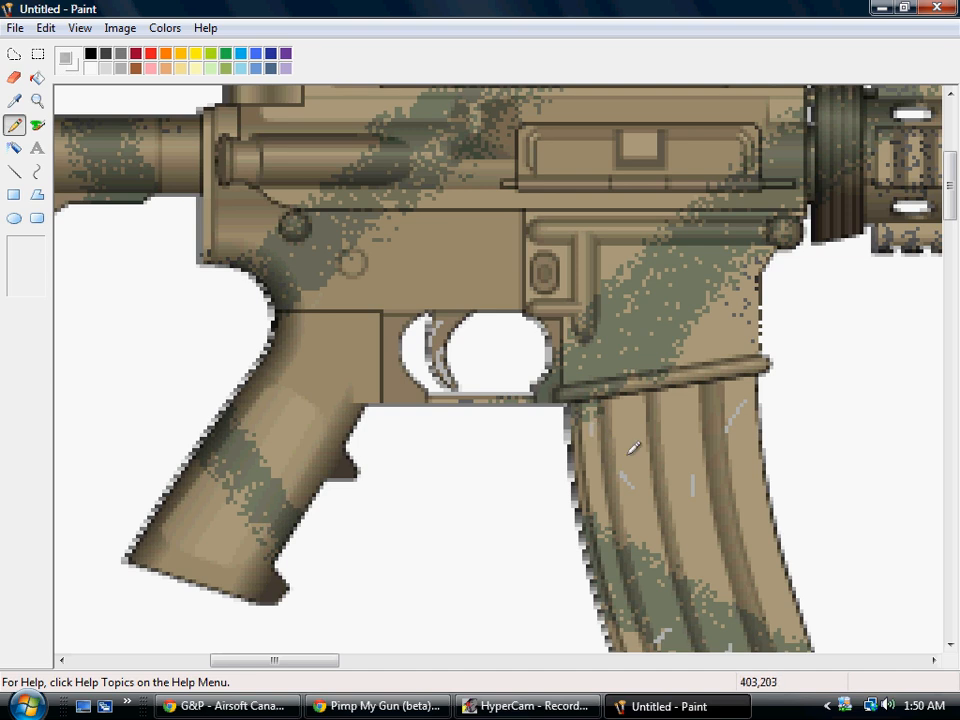
{"action": "left_click_drag", "start_coordinate": [323, 665], "coordinate": [239, 660]}
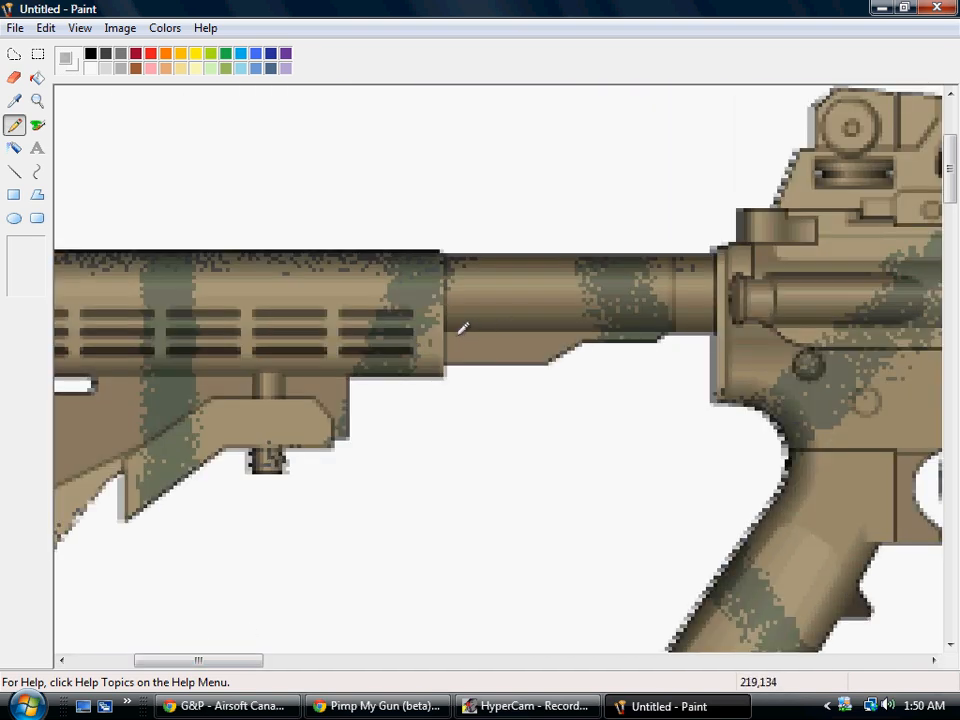
{"action": "left_click_drag", "start_coordinate": [456, 337], "coordinate": [529, 345]}
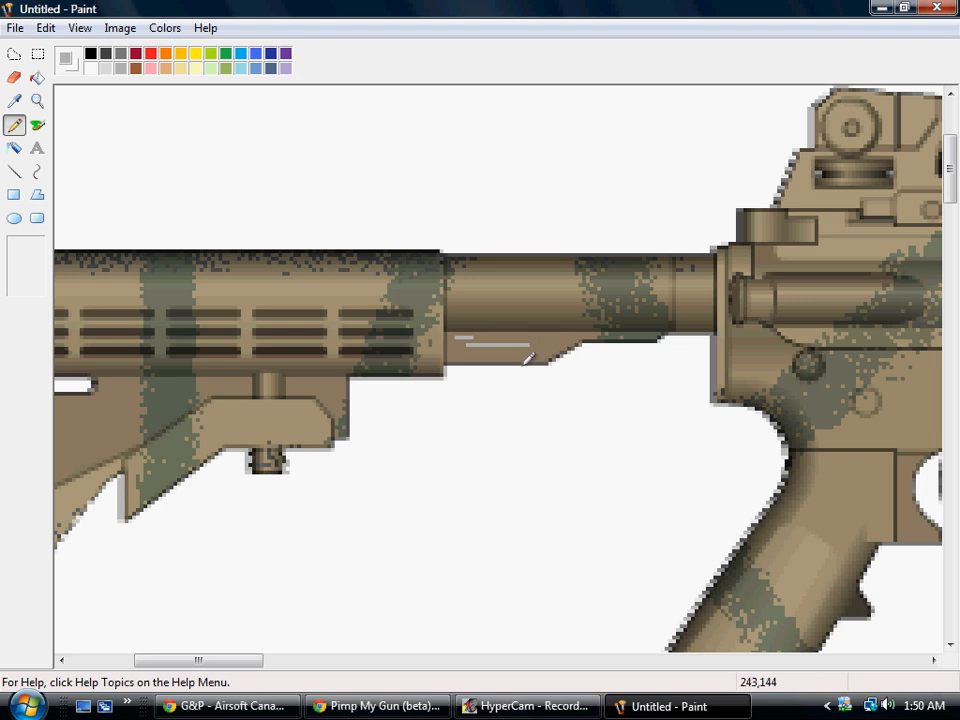
Review the whole weathered camouflage rifle at normal size
{"action": "scroll", "coordinate": [763, 328], "scroll_direction": "up", "scroll_amount": 3}
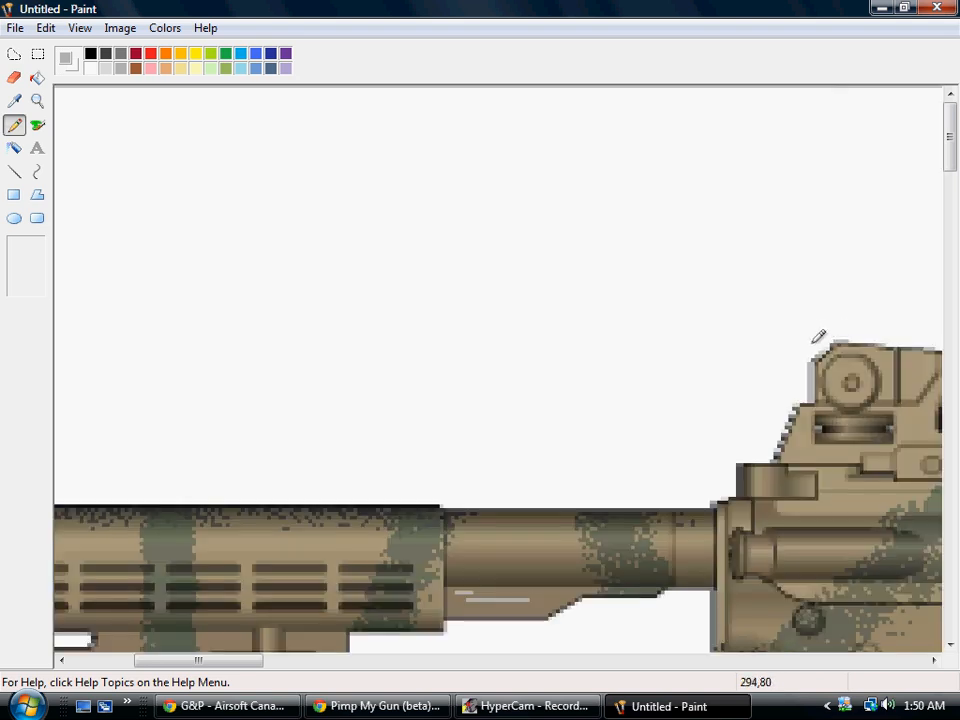
{"action": "left_click", "coordinate": [38, 101]}
{"action": "right_click", "coordinate": [358, 175]}
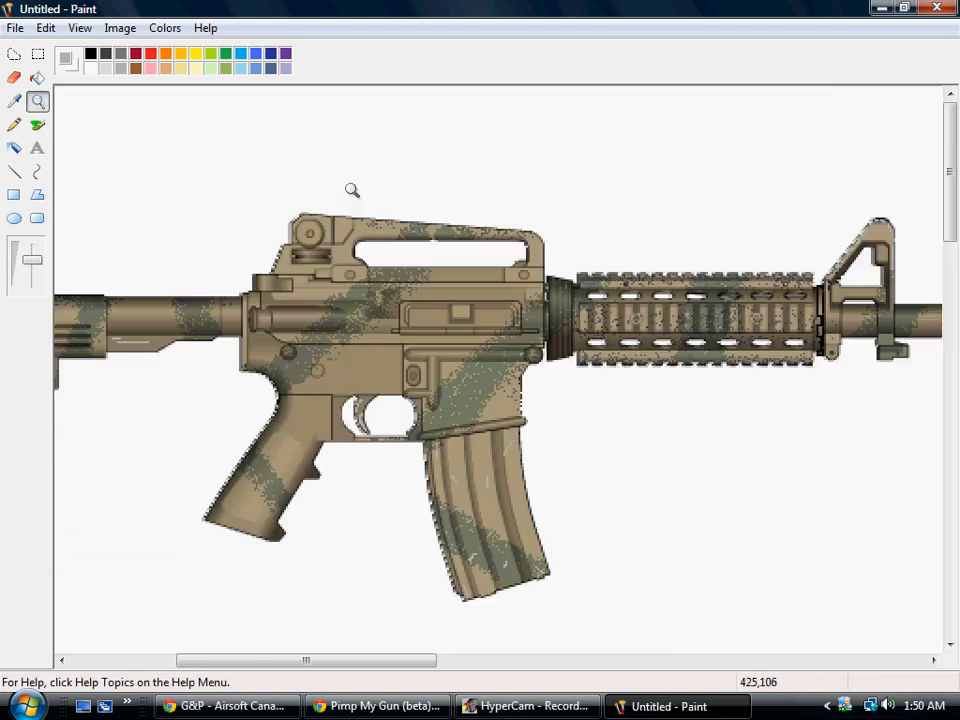
{"action": "right_click", "coordinate": [347, 329]}
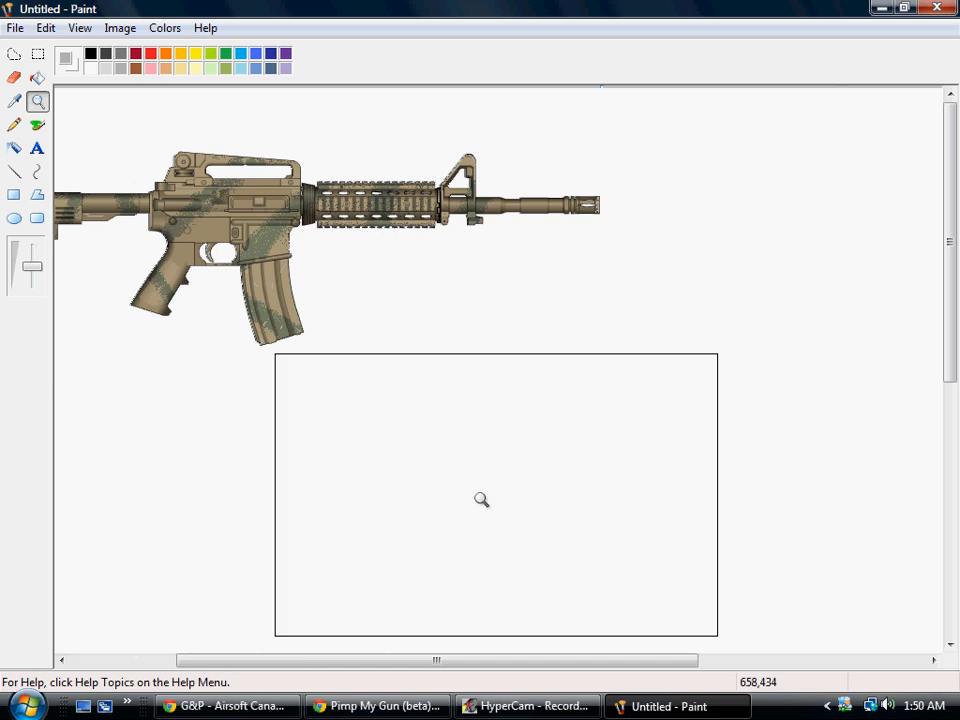
{"action": "left_click_drag", "start_coordinate": [418, 666], "coordinate": [193, 623]}
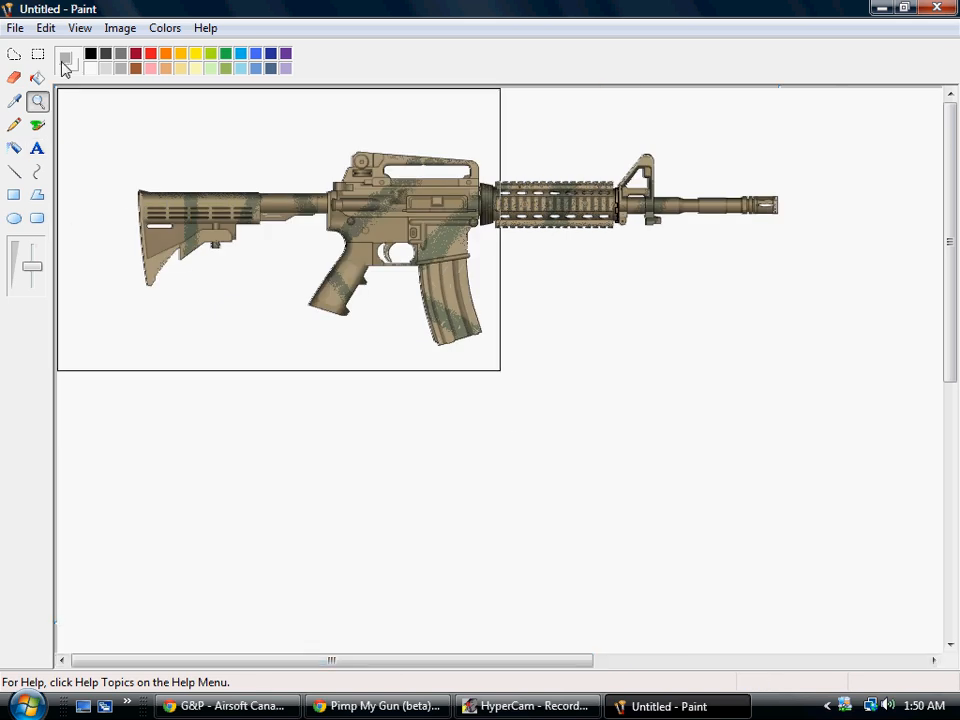